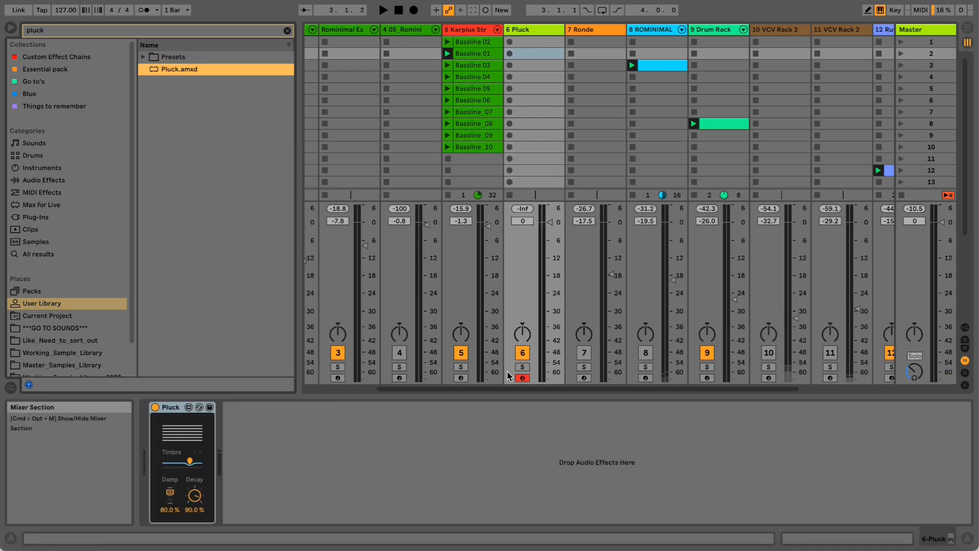
# Step: Solo the Karplus Strong bassline track, start playback and select the track to show its devices
pyautogui.click(460, 367)
pyautogui.press('space')
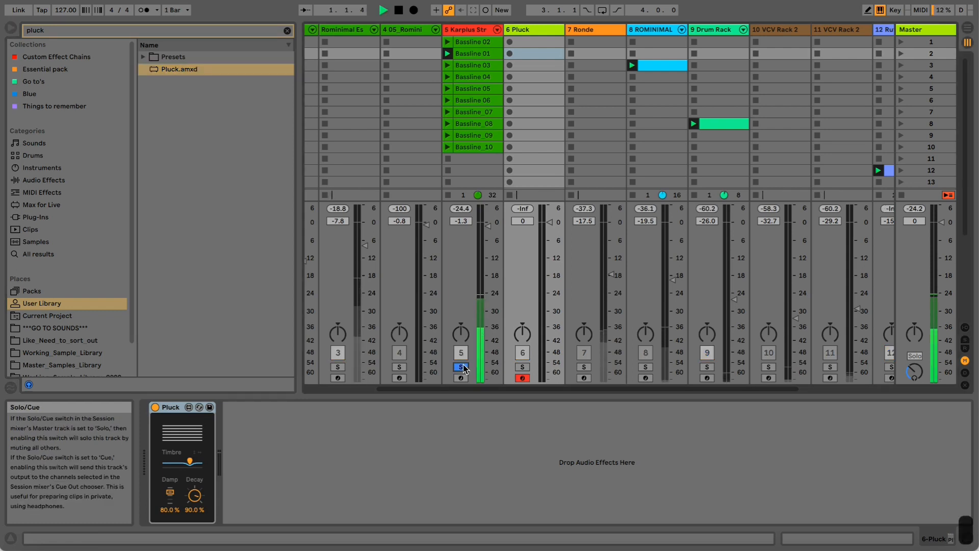
pyautogui.click(468, 42)
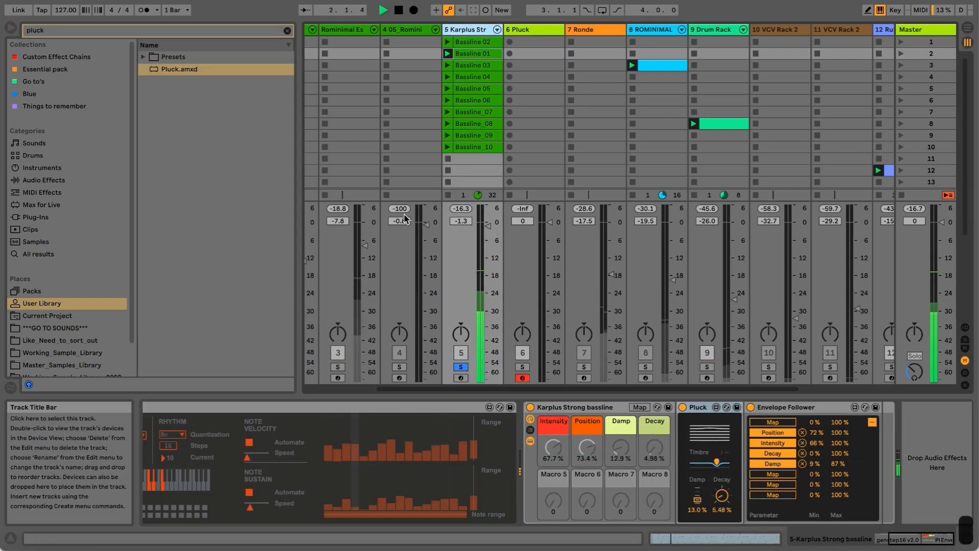
# Step: Add the three Rominimal tracks 1, 2 and 3 to the soloed bassline
pyautogui.click(338, 367)
pyautogui.moveTo(408, 391); pyautogui.dragTo(336, 391)
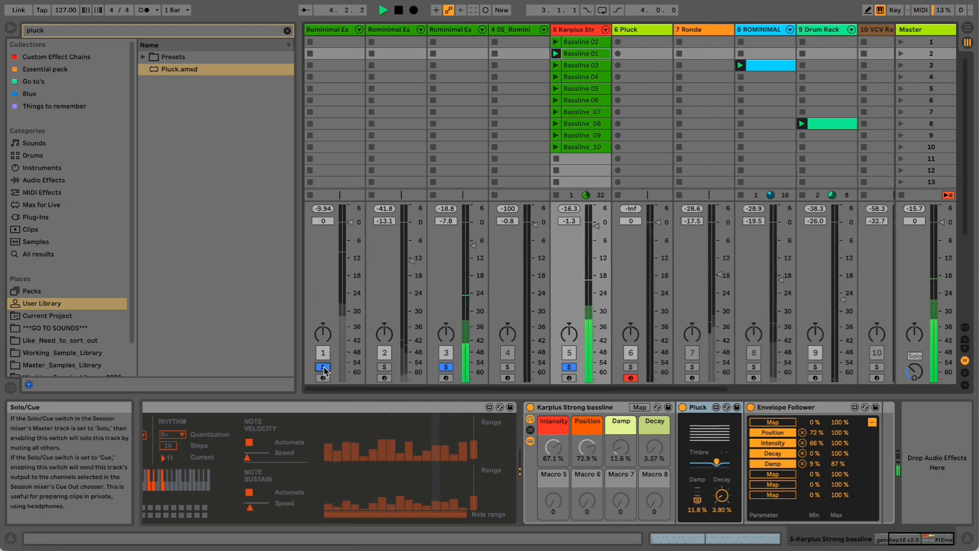
pyautogui.click(323, 367)
pyautogui.click(384, 367)
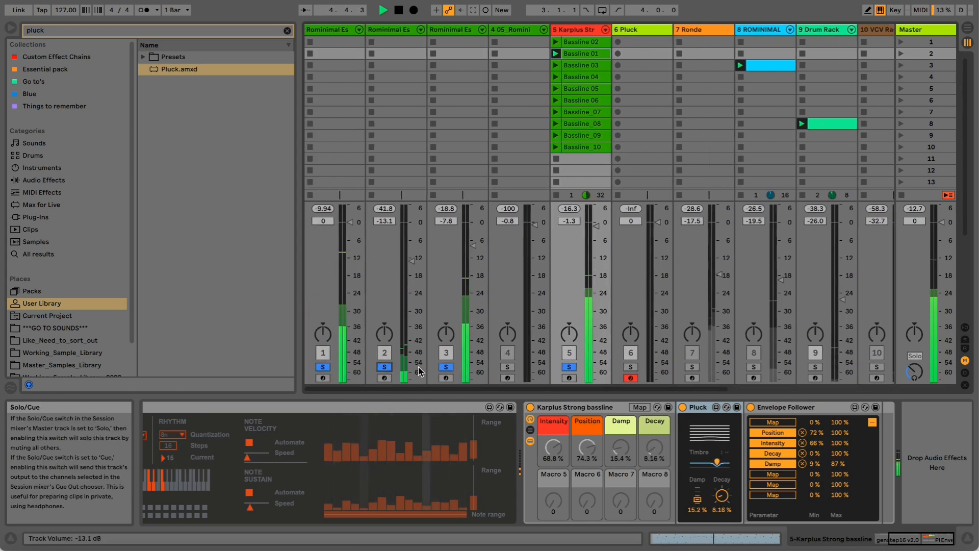
# Step: Clear the solos on all tracks and activate tracks 7 Ronde, 8 ROMINIMAL, and 10 and 11 VCV Rack 2
pyautogui.click(569, 367)
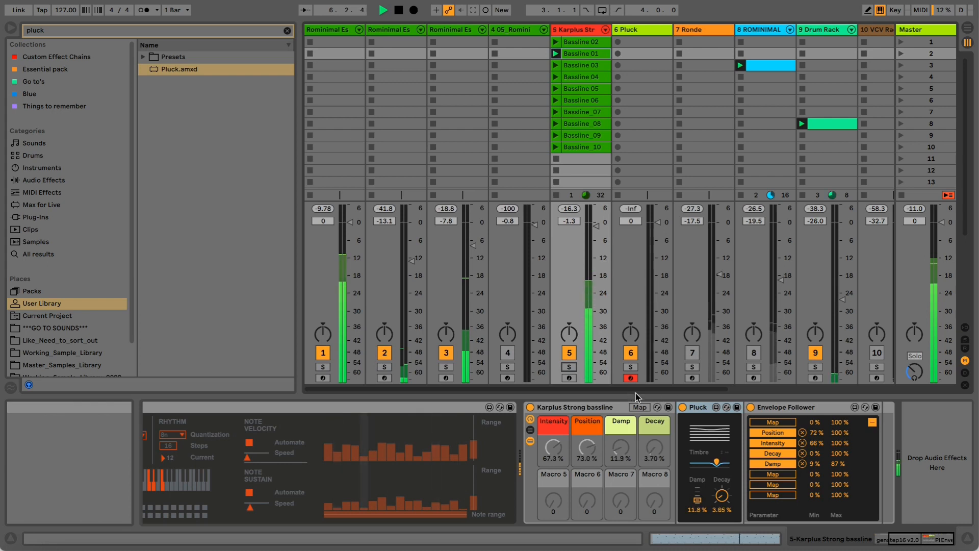
pyautogui.moveTo(644, 389); pyautogui.dragTo(719, 389)
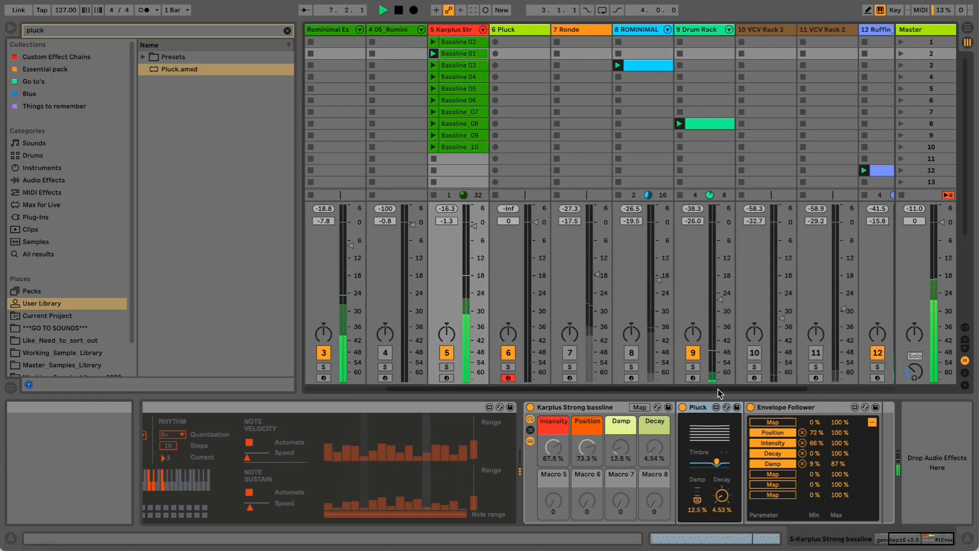
pyautogui.click(634, 354)
pyautogui.click(570, 357)
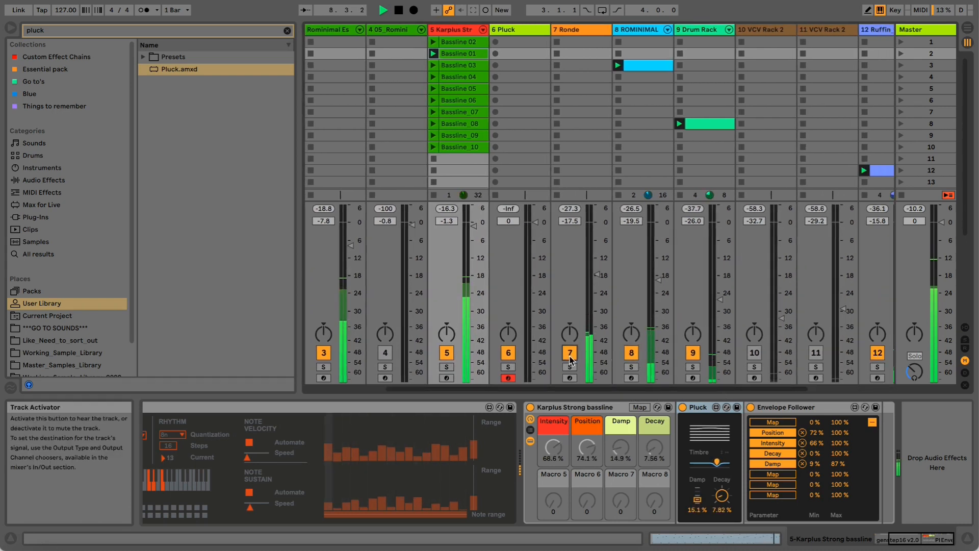
pyautogui.moveTo(583, 390); pyautogui.dragTo(669, 390)
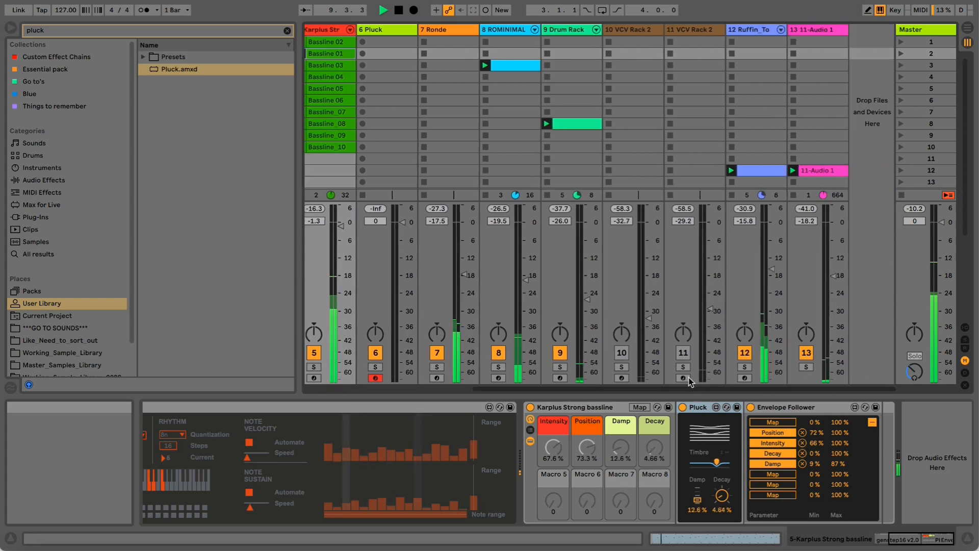
pyautogui.click(683, 353)
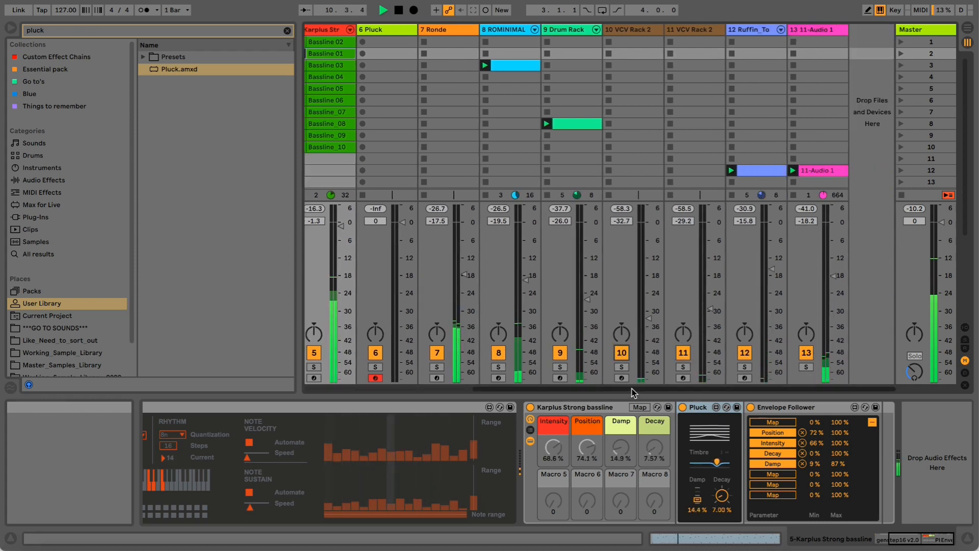
pyautogui.hscroll(-5, 513, 242)
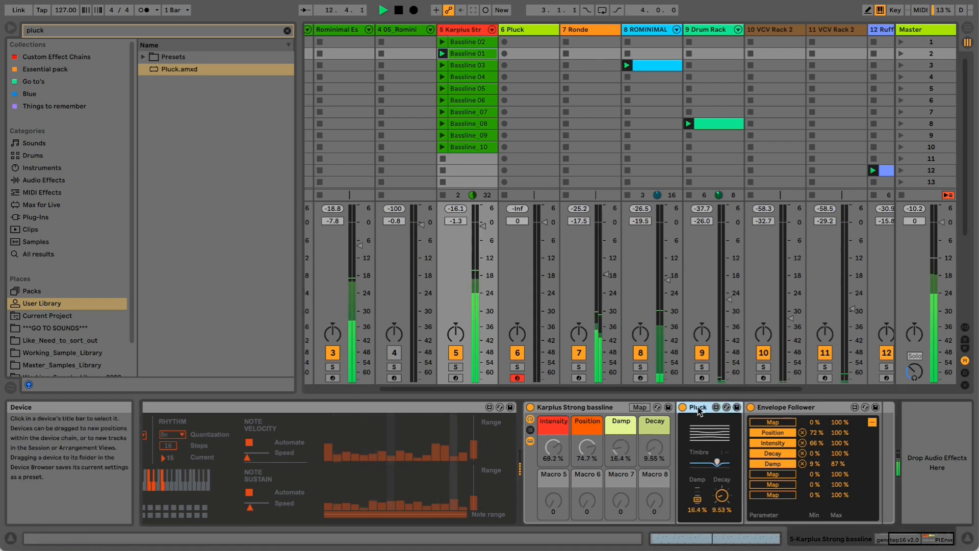
# Step: Move the plain Pluck instrument from track 6 onto track 5, replacing the Karplus Strong bassline rack and its Envelope Follower
pyautogui.click(531, 407)
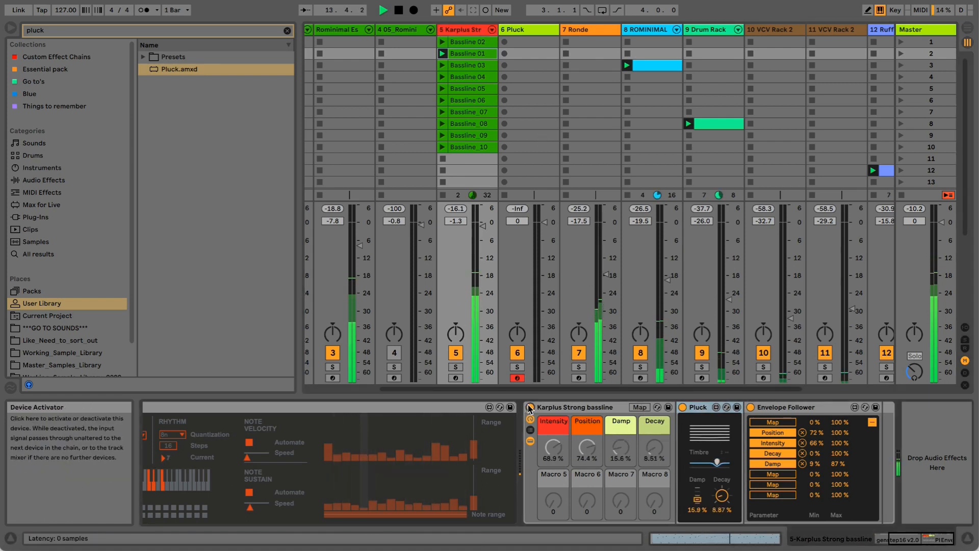
pyautogui.click(550, 26)
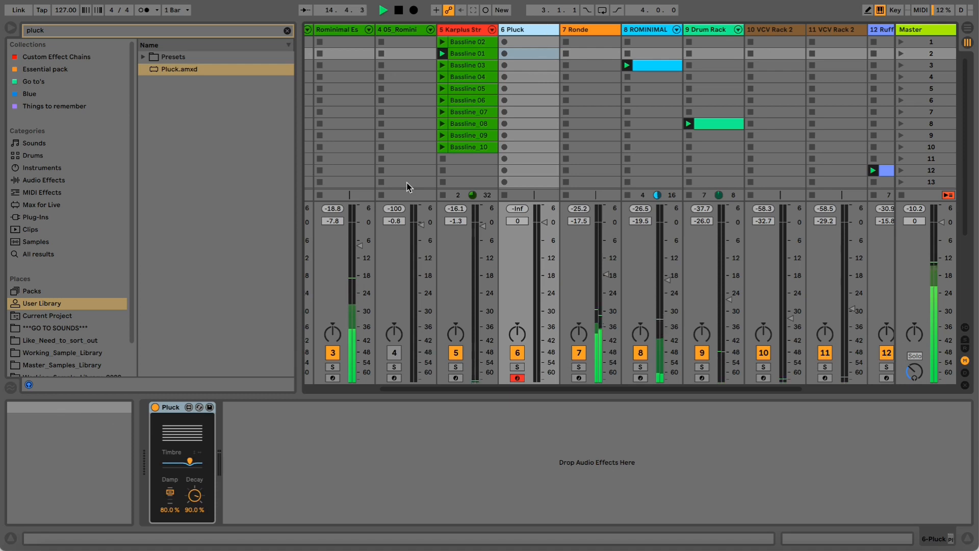
pyautogui.moveTo(422, 149); pyautogui.dragTo(481, 129)
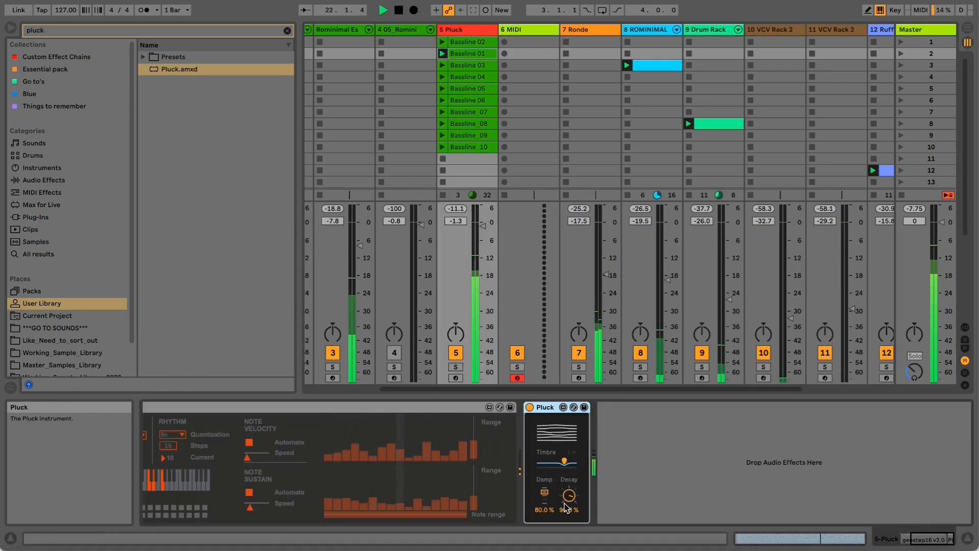
# Step: Shape the Pluck sound on track 5 with Damp at 17.8 %, Decay at 36.4 % and a shifted Timbre point
pyautogui.moveTo(568, 495); pyautogui.dragTo(569, 550)
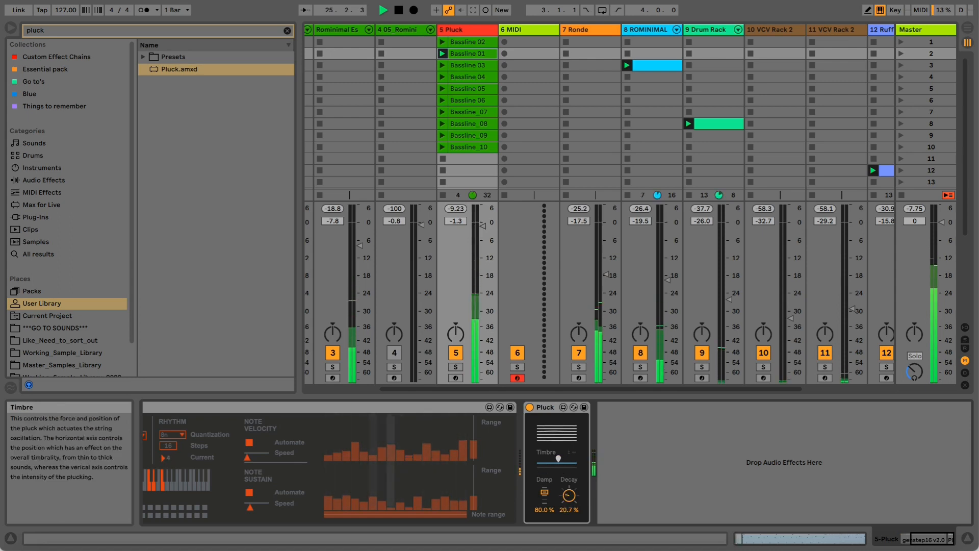
pyautogui.moveTo(562, 458)
pyautogui.mouseDown()
pyautogui.moveTo(555, 463)
pyautogui.moveTo(565, 460)
pyautogui.mouseUp()
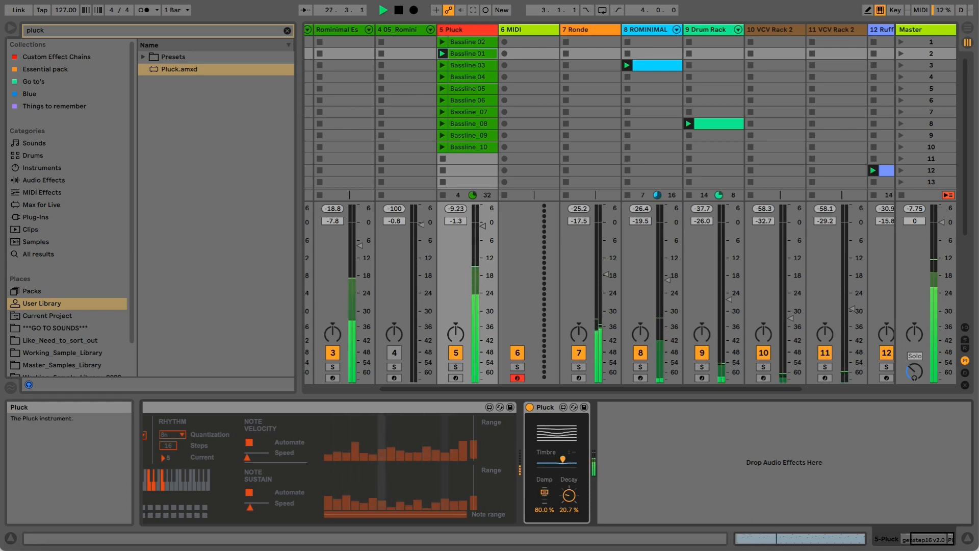
pyautogui.moveTo(544, 491); pyautogui.dragTo(544, 499)
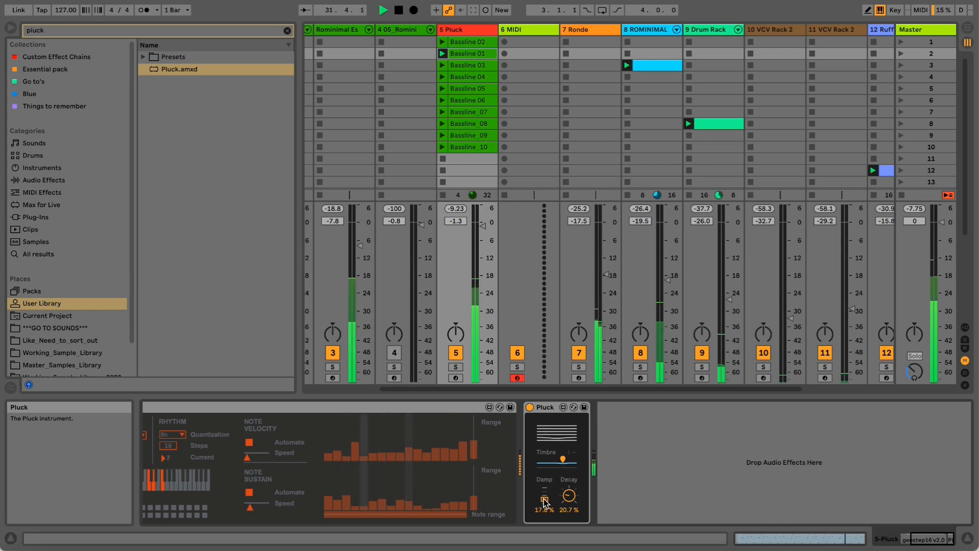
pyautogui.moveTo(575, 498); pyautogui.dragTo(565, 458)
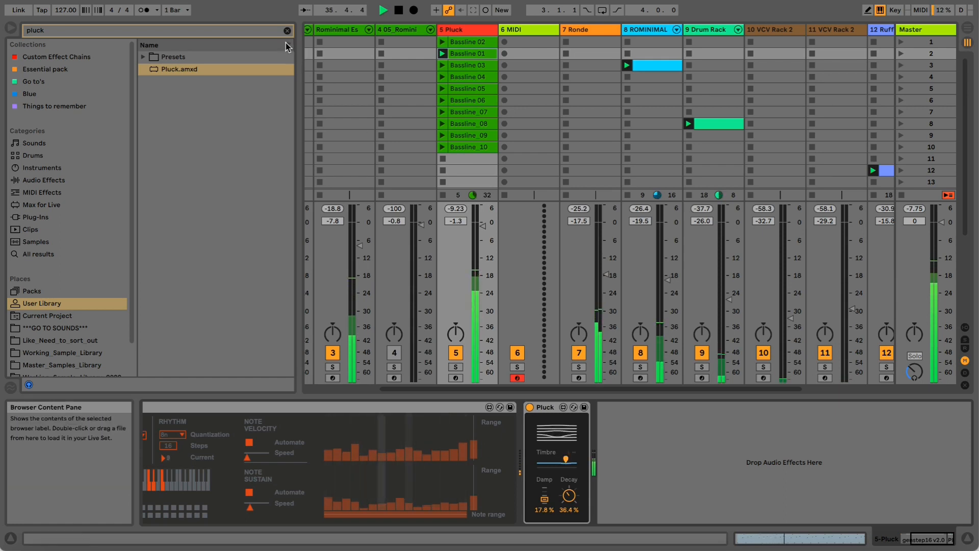
# Step: Search all browser results for "uti", add Utility after Pluck on track 5 and set its gain to 8.33 dB
pyautogui.click(287, 31)
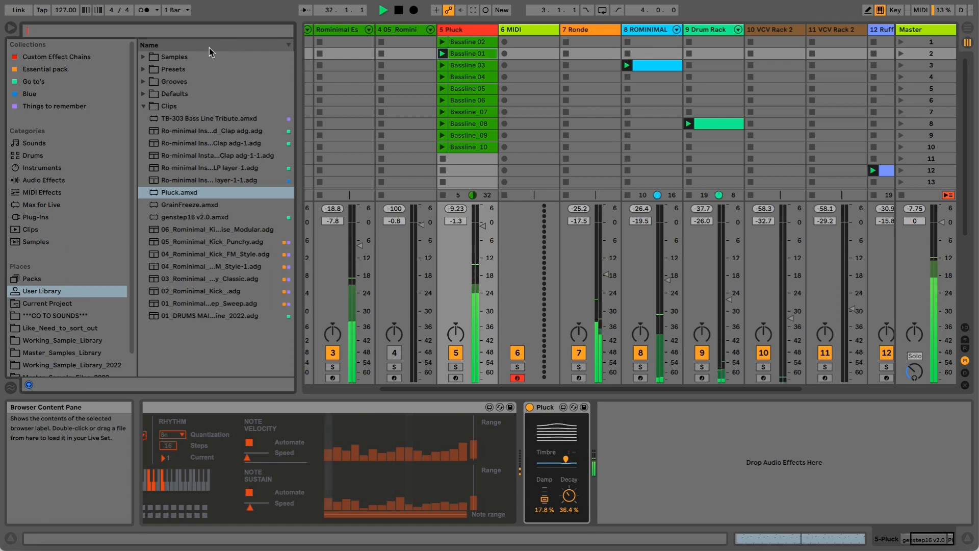
pyautogui.write('uti')
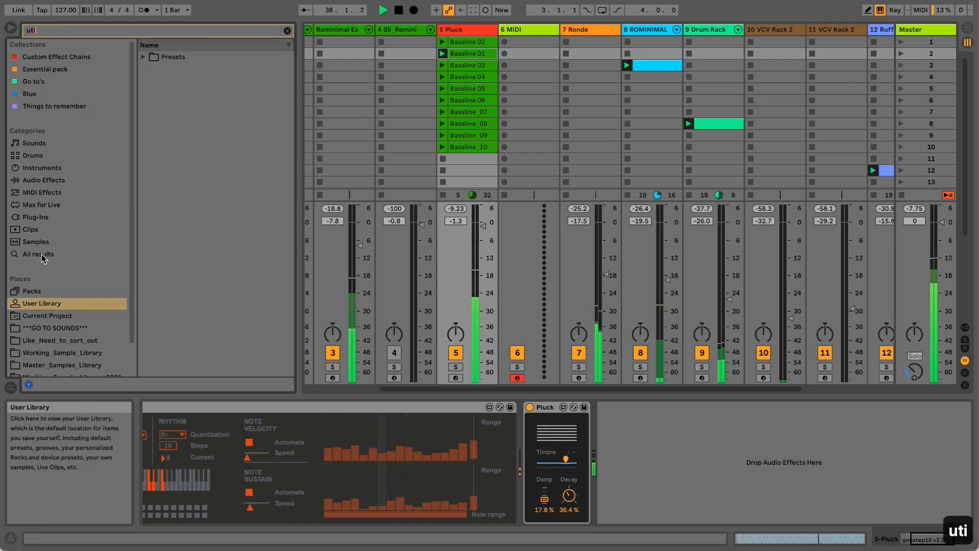
pyautogui.click(41, 254)
pyautogui.moveTo(170, 57); pyautogui.dragTo(477, 60)
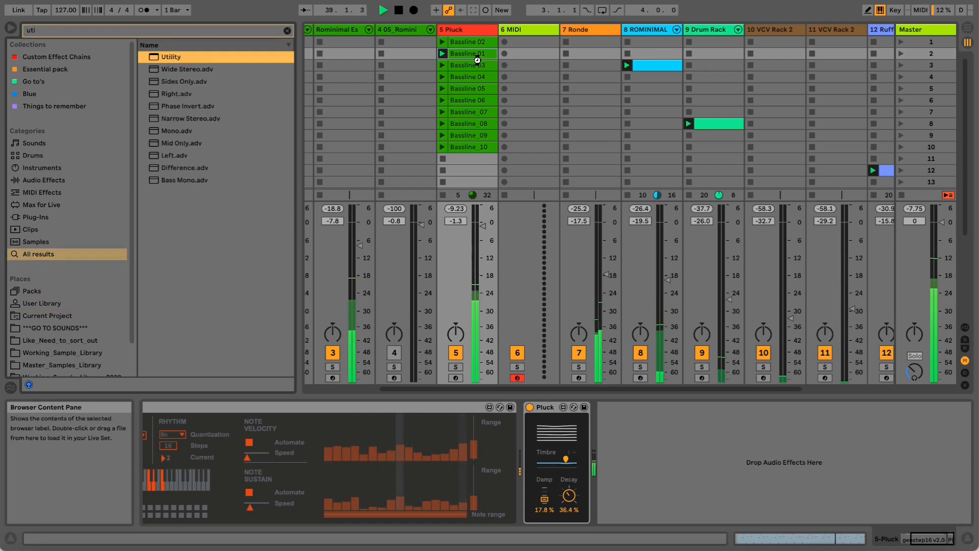
pyautogui.moveTo(666, 448); pyautogui.dragTo(665, 428)
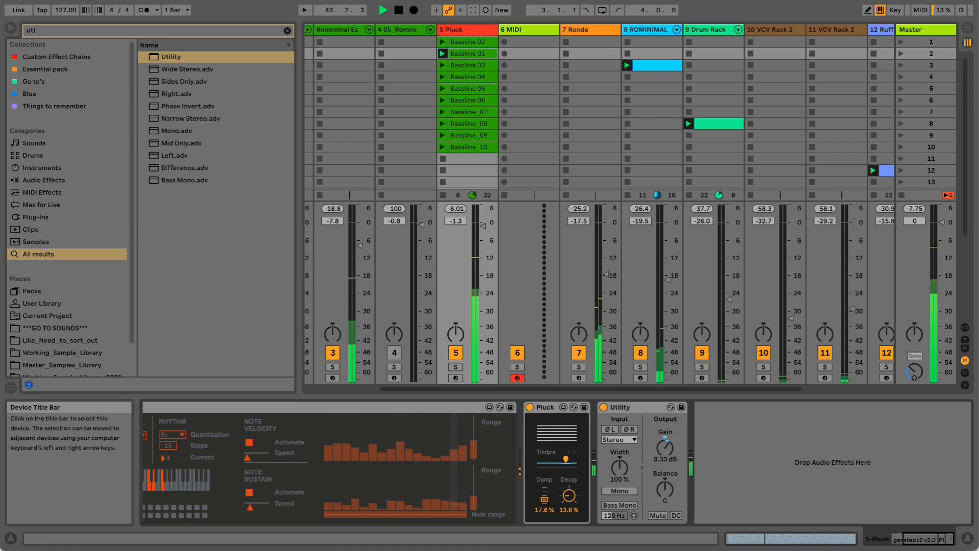
# Step: With track 5 temporarily soloed, shift Pluck's Timbre point and set Damp to 12.2 % and Decay to 4.96 %
pyautogui.click(455, 367)
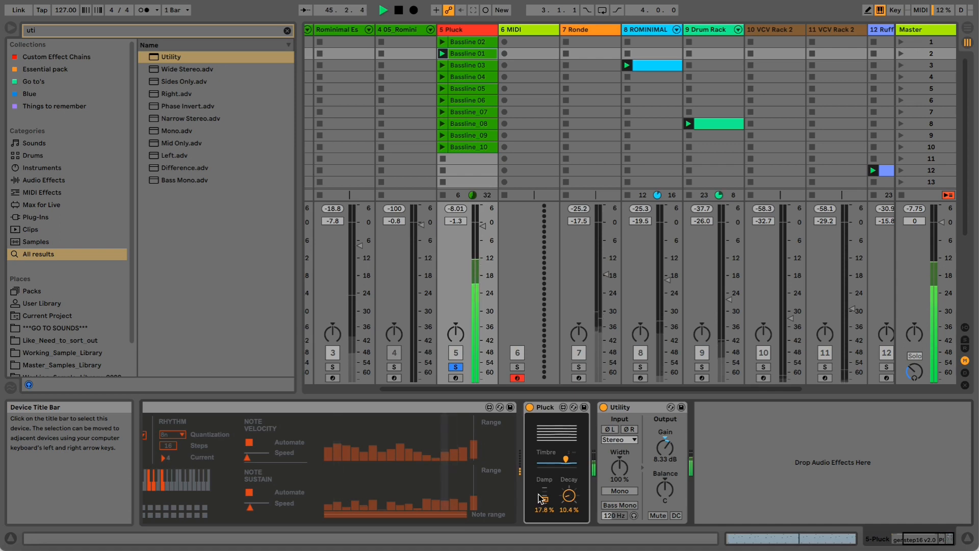
pyautogui.moveTo(565, 459)
pyautogui.mouseDown()
pyautogui.moveTo(542, 459)
pyautogui.moveTo(558, 459)
pyautogui.mouseUp()
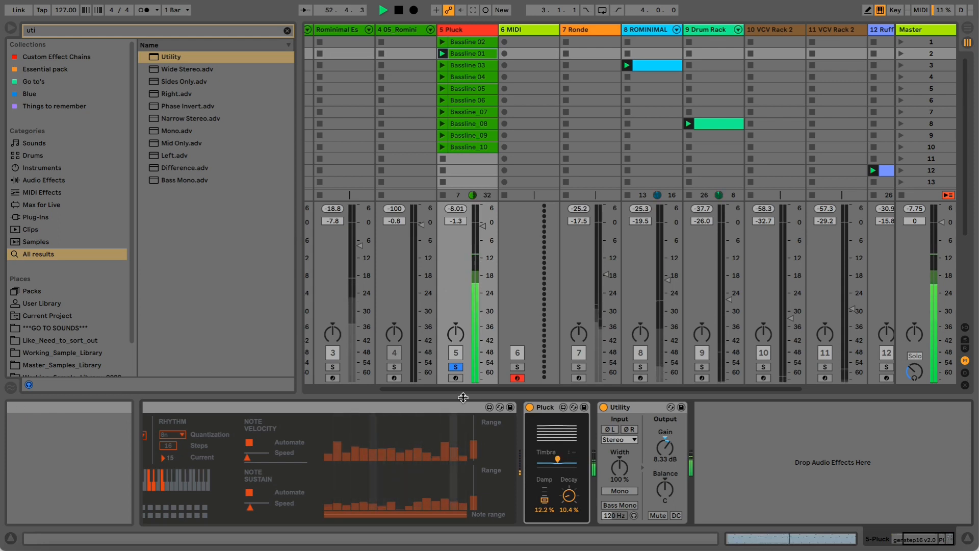
pyautogui.moveTo(577, 493); pyautogui.dragTo(576, 505)
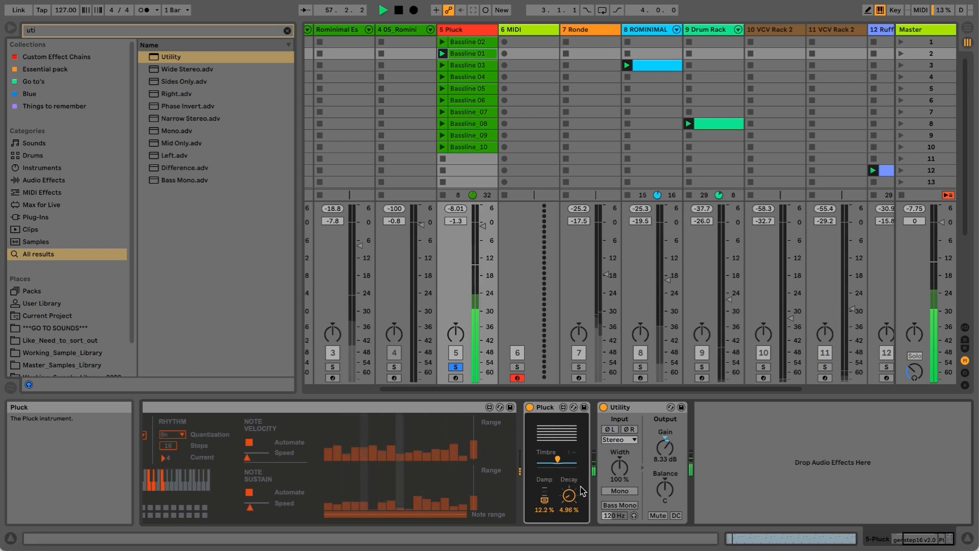
pyautogui.click(456, 367)
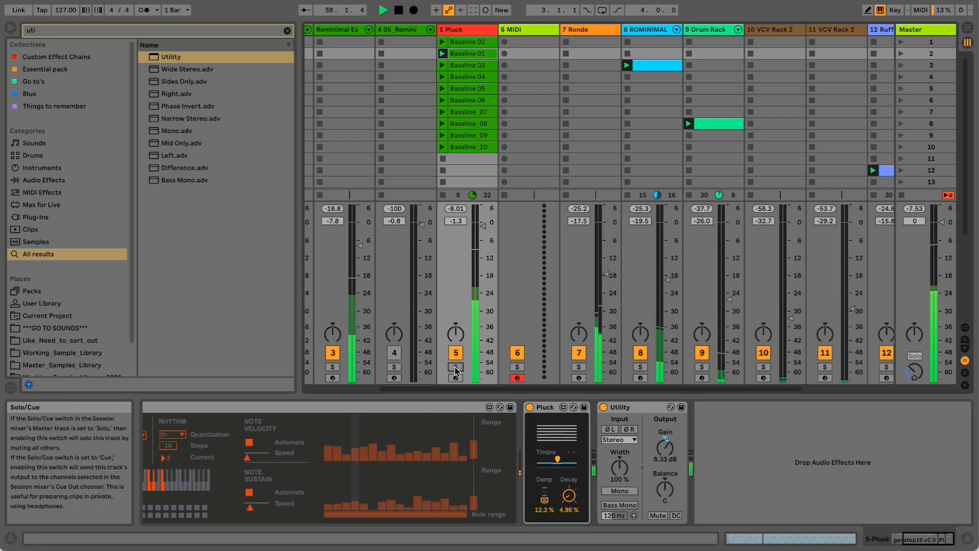
# Step: Raise Utility's gain to 11.7 dB, and readjust Pluck's Timbre point with Damp at 2.36 %
pyautogui.moveTo(665, 447); pyautogui.dragTo(666, 441)
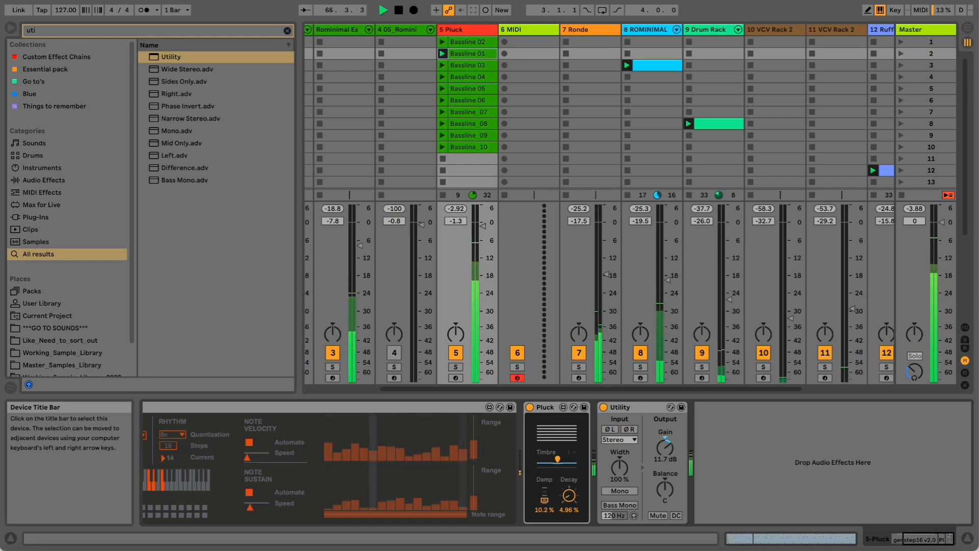
pyautogui.moveTo(557, 459); pyautogui.dragTo(571, 458)
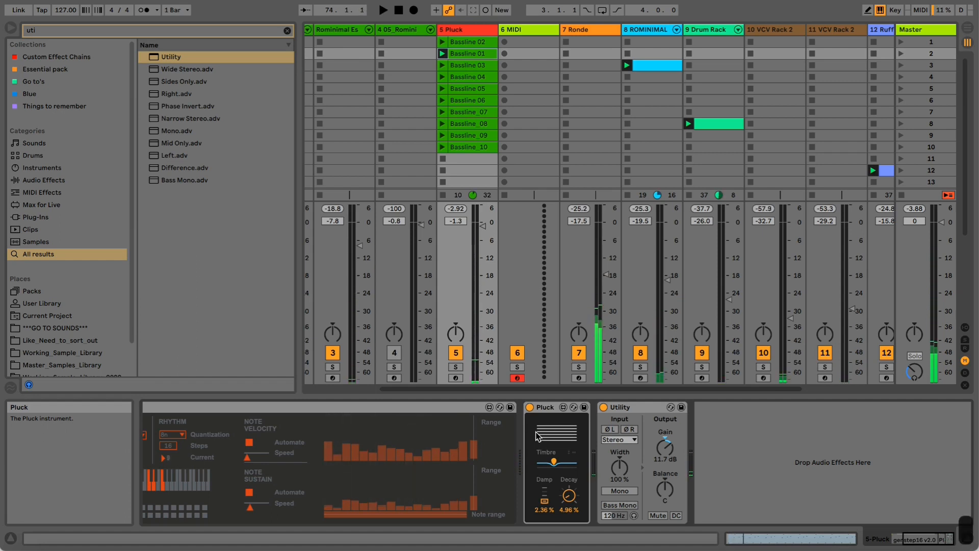
# Step: Deactivate track 7 Ronde and both VCV Rack 2 tracks, 10 and 11
pyautogui.click(579, 353)
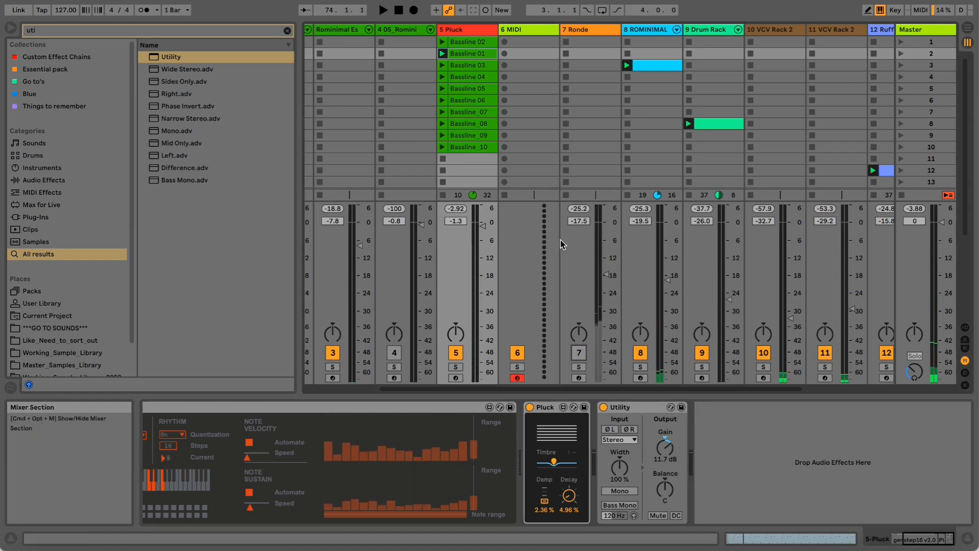
pyautogui.click(552, 409)
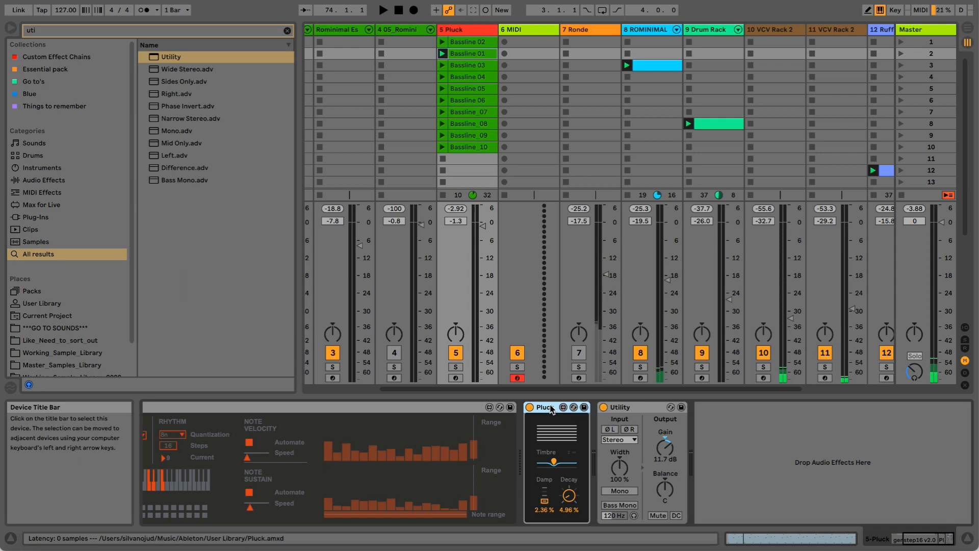
pyautogui.click(764, 352)
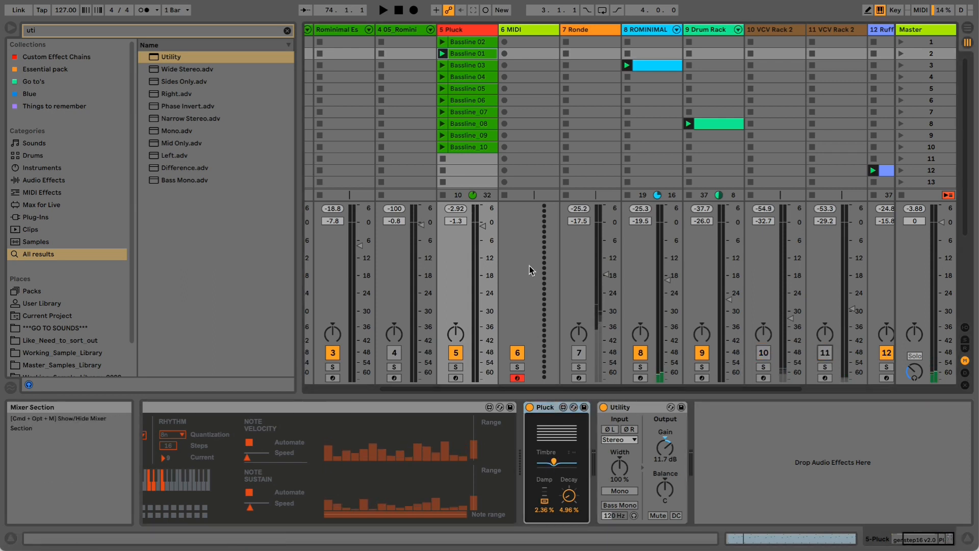
# Step: Show the start of track 5's device chain and select the genstep16 v2.0 sequencer
pyautogui.click(474, 31)
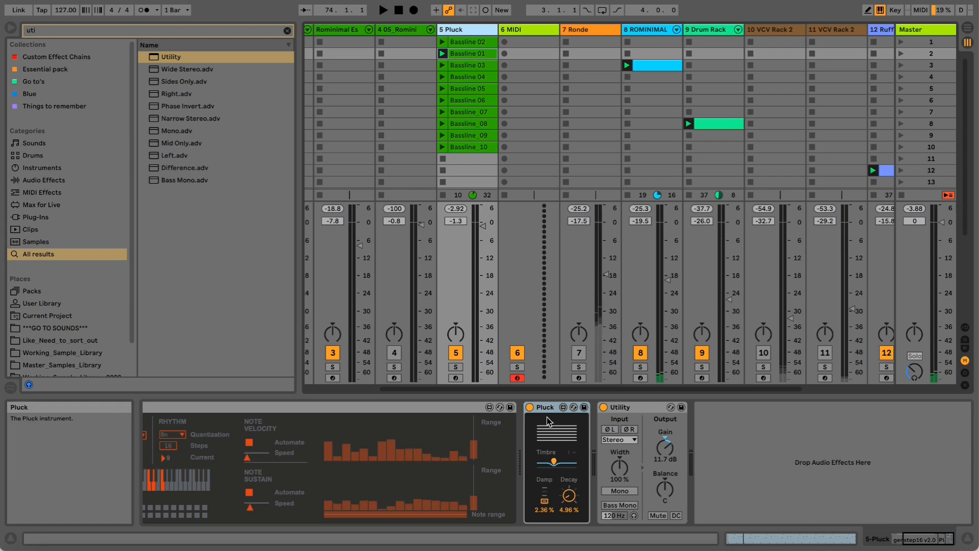
pyautogui.moveTo(907, 536); pyautogui.dragTo(859, 535)
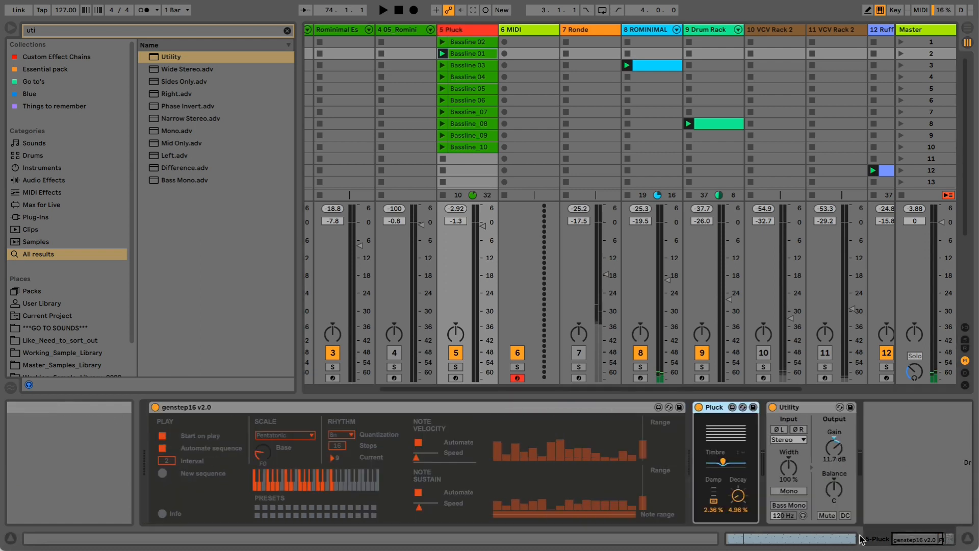
pyautogui.click(259, 405)
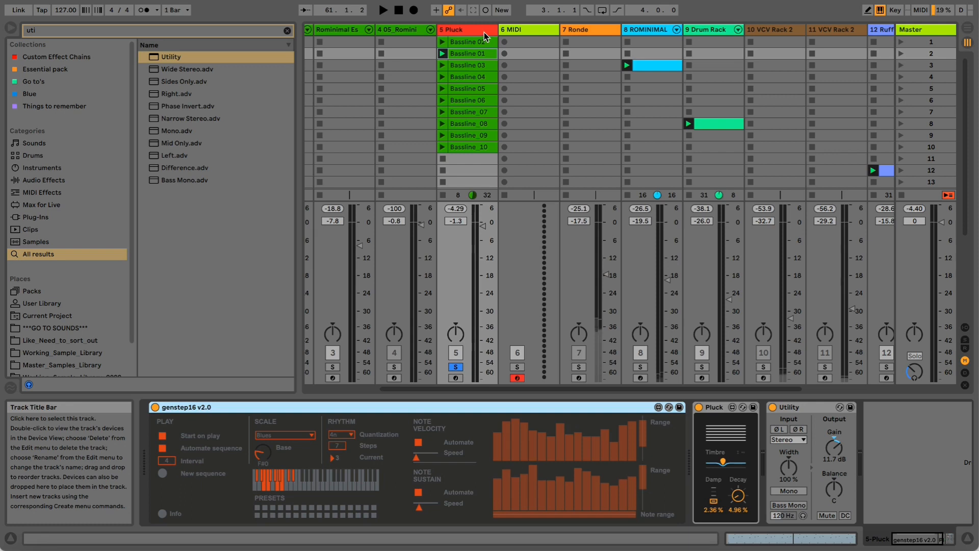
# Step: Open the Master track's devices and float the Pomodoro timer in its own window
pyautogui.click(947, 31)
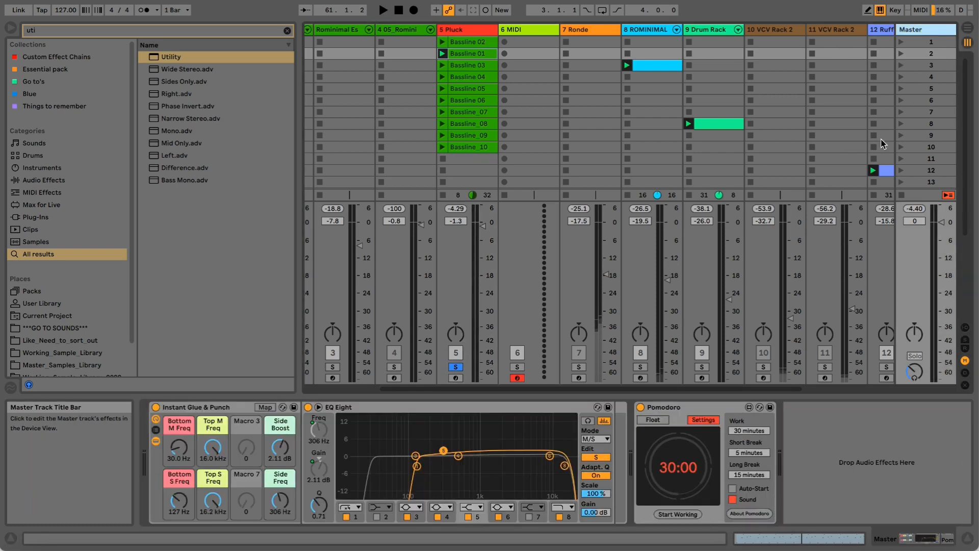
pyautogui.click(653, 420)
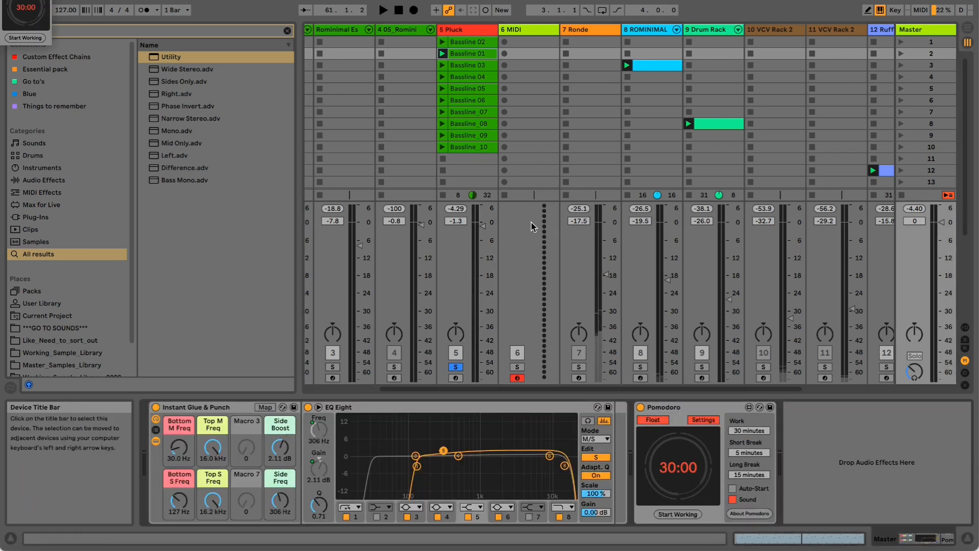
# Step: Reposition the floating Pomodoro timer across the clip grid and place it over track 8's mixer strip
pyautogui.moveTo(30, 20); pyautogui.dragTo(611, 122)
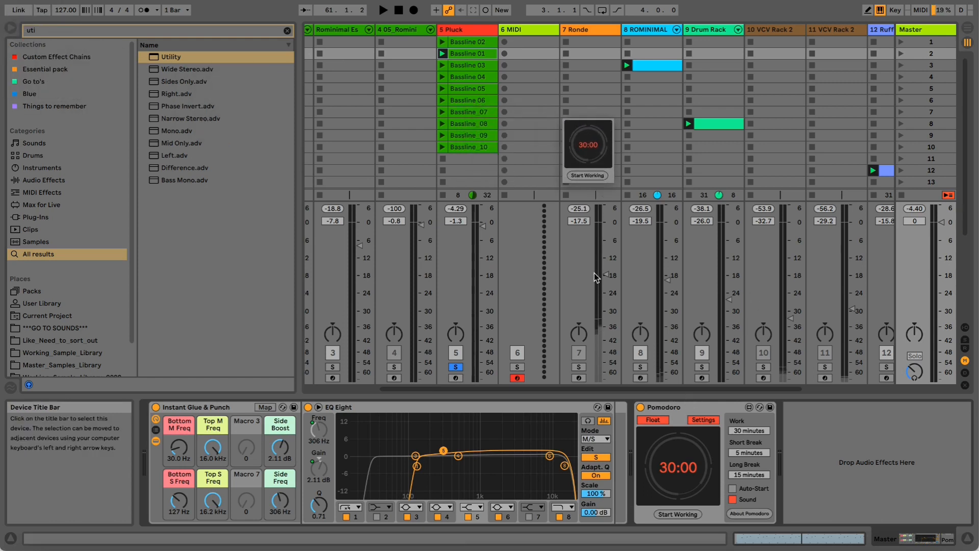
pyautogui.moveTo(594, 125); pyautogui.dragTo(538, 114)
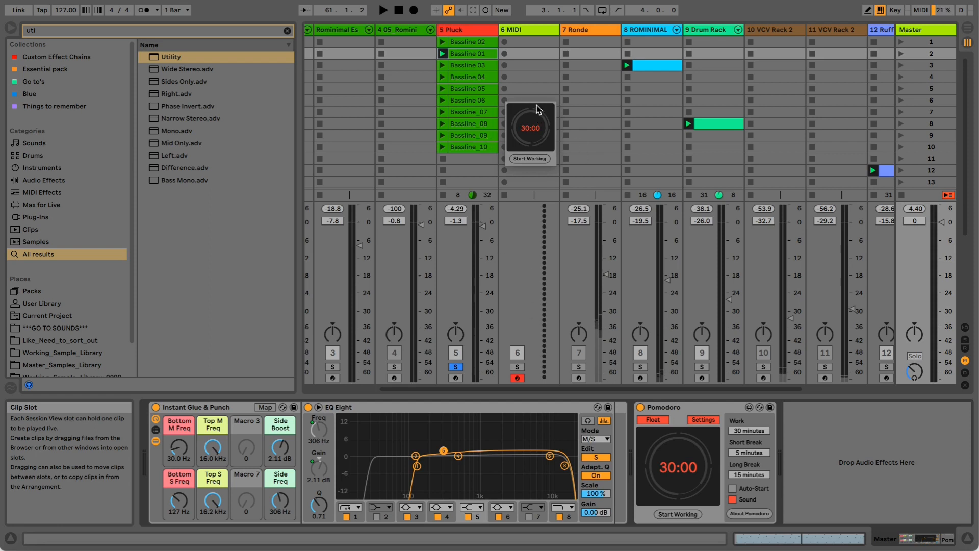
pyautogui.moveTo(537, 108); pyautogui.dragTo(649, 267)
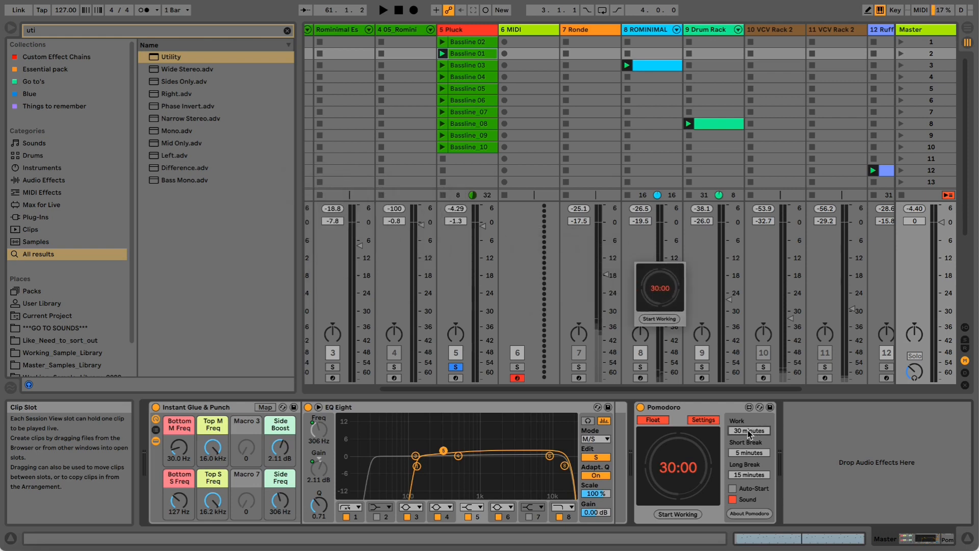
# Step: Set Pomodoro's Work time to 5 minutes, shift the floating timer onto track 7's mixer strip and start the session
pyautogui.moveTo(748, 430); pyautogui.dragTo(748, 443)
pyautogui.moveTo(652, 288); pyautogui.dragTo(578, 239)
pyautogui.click(686, 515)
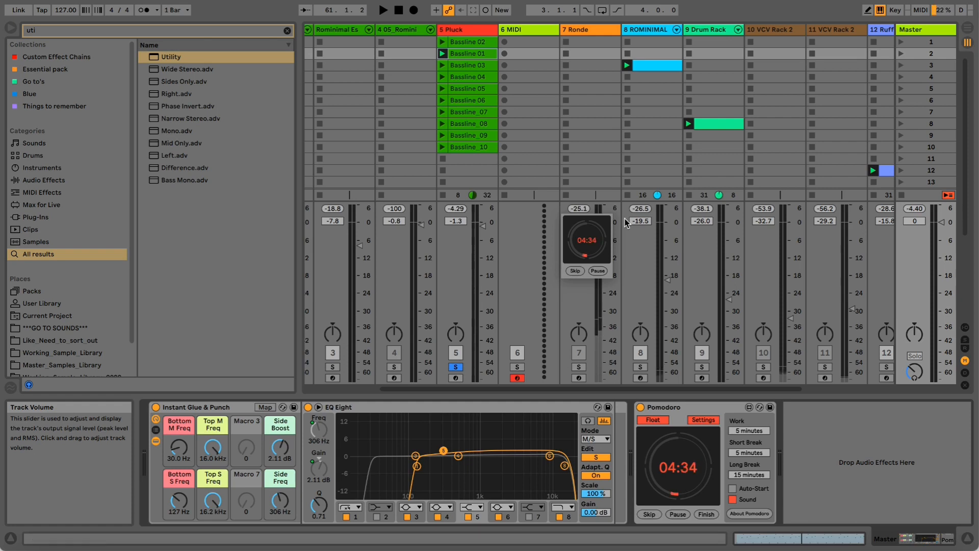
# Step: Finish the Pomodoro session with its floating timer over the browser, and skip a newly started session to the break
pyautogui.moveTo(595, 239); pyautogui.dragTo(269, 94)
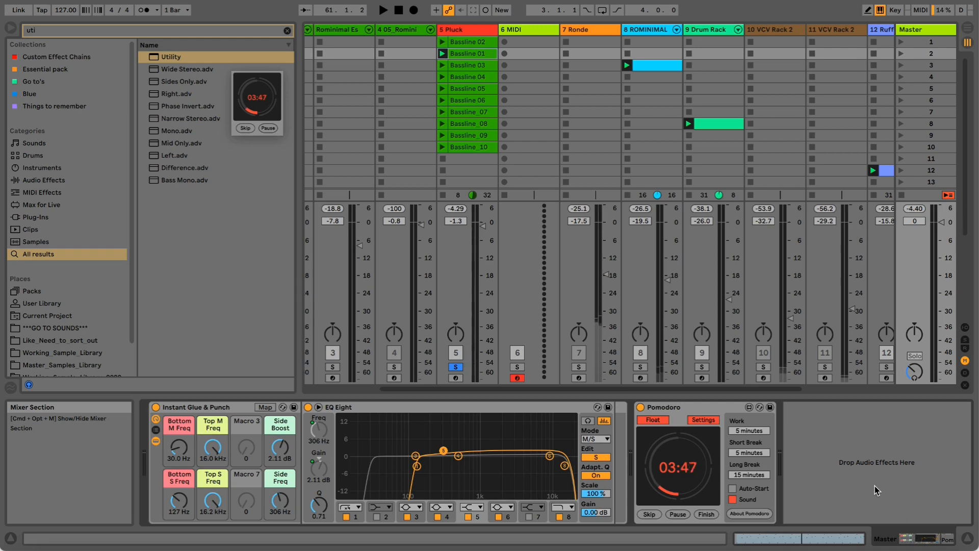
pyautogui.click(714, 516)
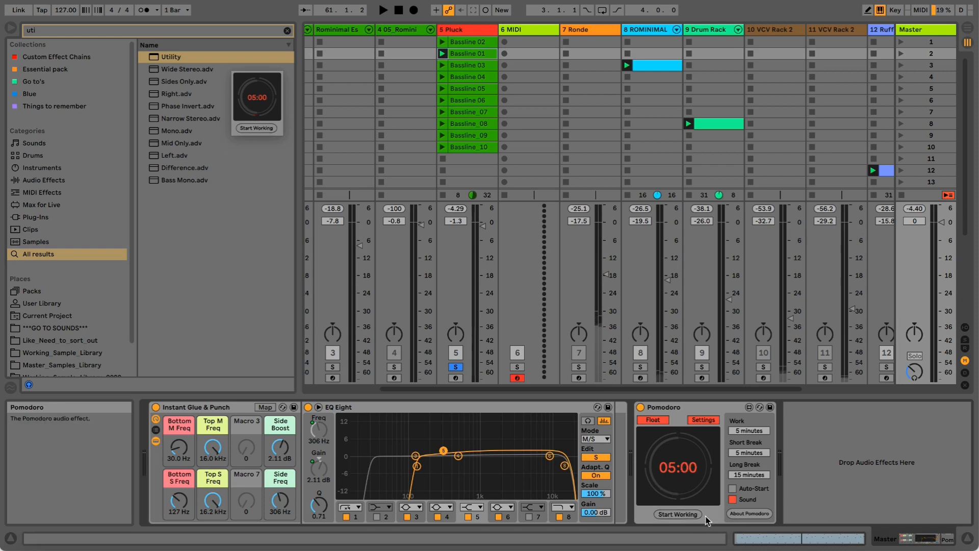
pyautogui.click(695, 515)
pyautogui.click(651, 515)
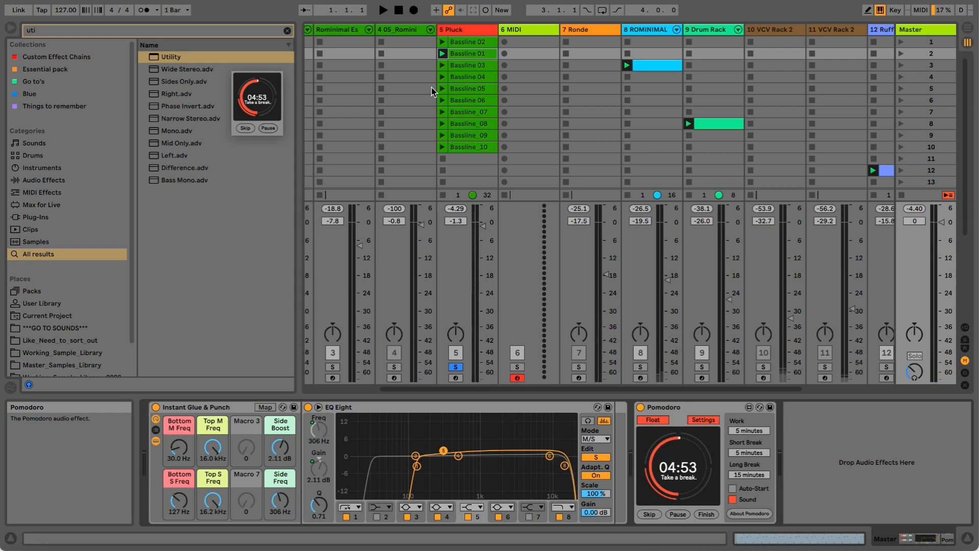
# Step: Place the floating Pomodoro timer over tracks 9 and 10, and select the Pluck instrument in track 5's device chain
pyautogui.moveTo(272, 79); pyautogui.dragTo(549, 98)
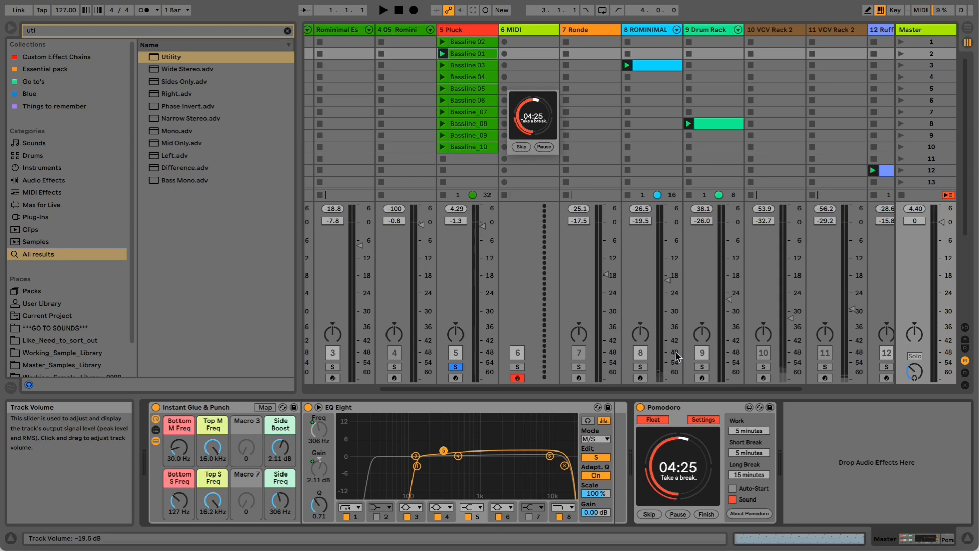
pyautogui.moveTo(531, 106); pyautogui.dragTo(751, 132)
pyautogui.click(465, 31)
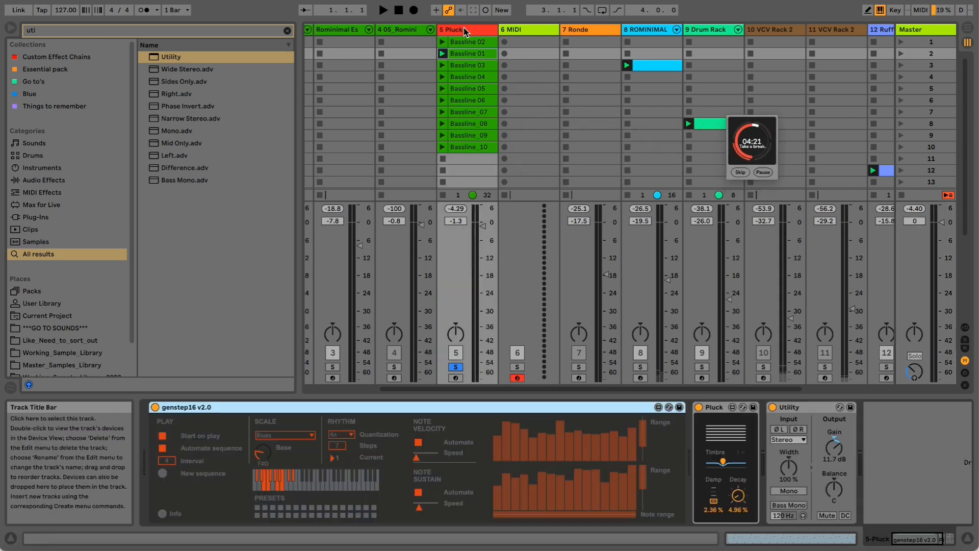
pyautogui.click(718, 408)
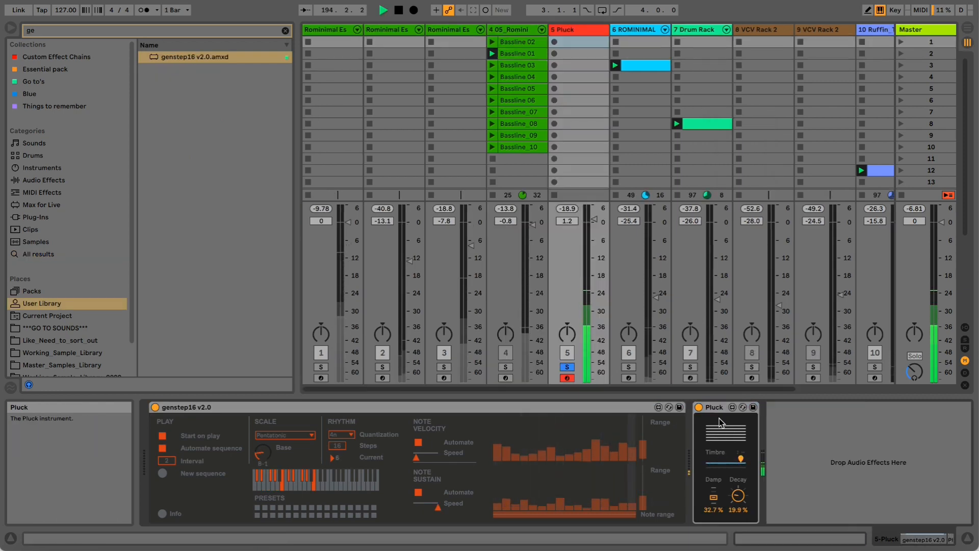
# Step: Set Pluck's Damp to 100 % and take track 5 out of solo
pyautogui.moveTo(713, 497); pyautogui.dragTo(719, 459)
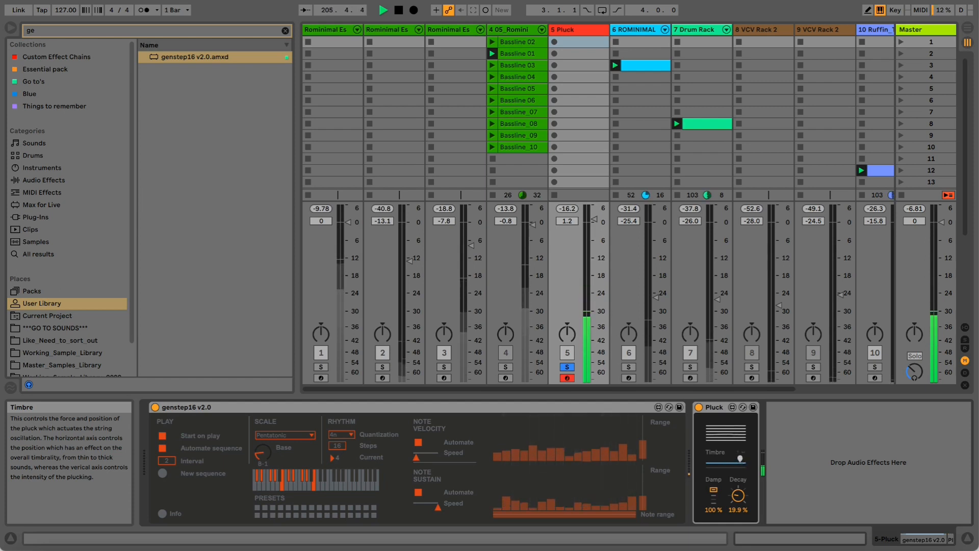
pyautogui.click(567, 367)
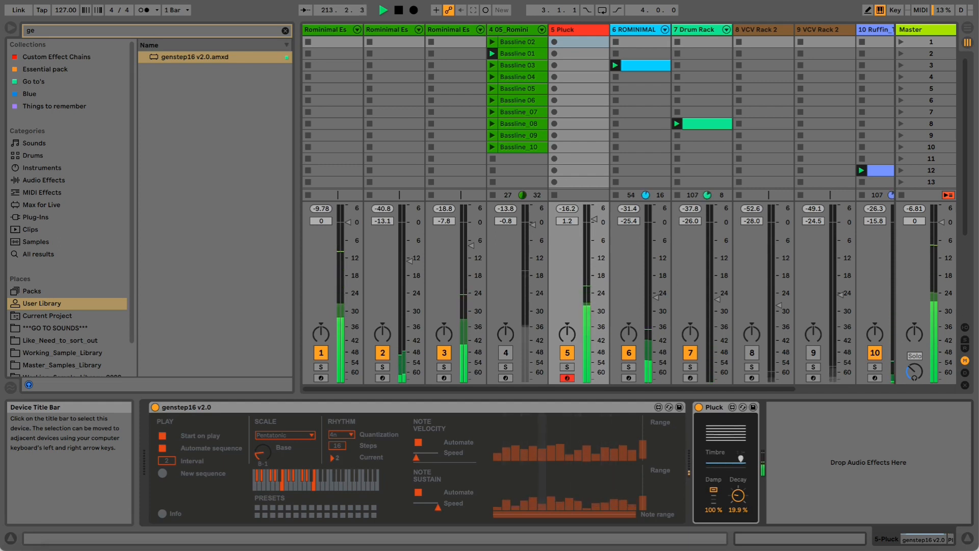
# Step: Move the Bassline 01 clip from track 4 to track 5, play it, and lower track 5's volume to -5.2 dB
pyautogui.press('space')
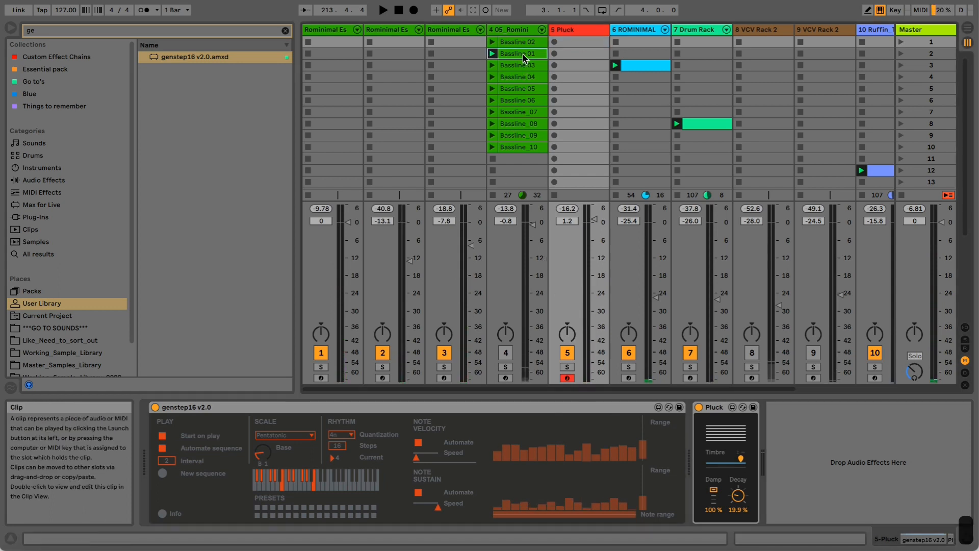
pyautogui.moveTo(523, 54); pyautogui.dragTo(554, 54)
pyautogui.click(554, 54)
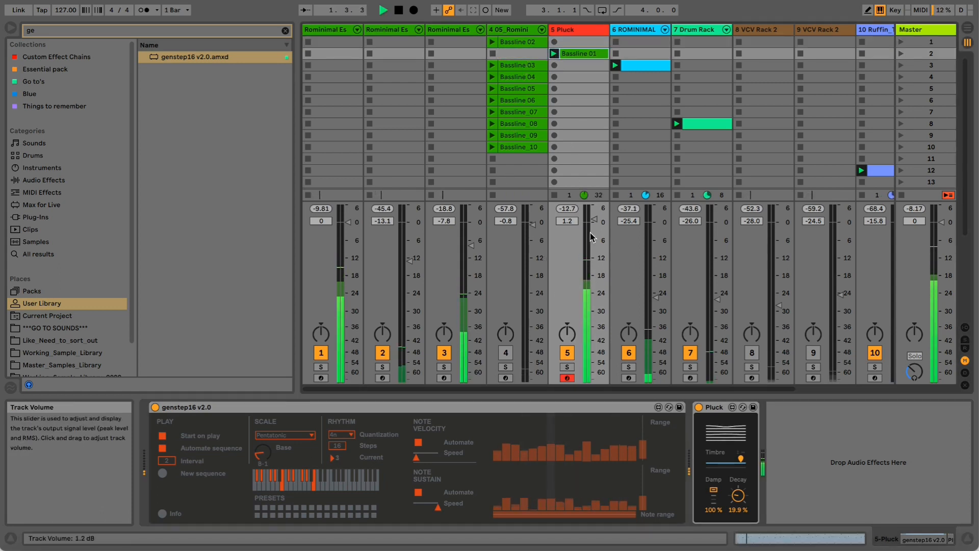
pyautogui.moveTo(595, 225); pyautogui.dragTo(595, 238)
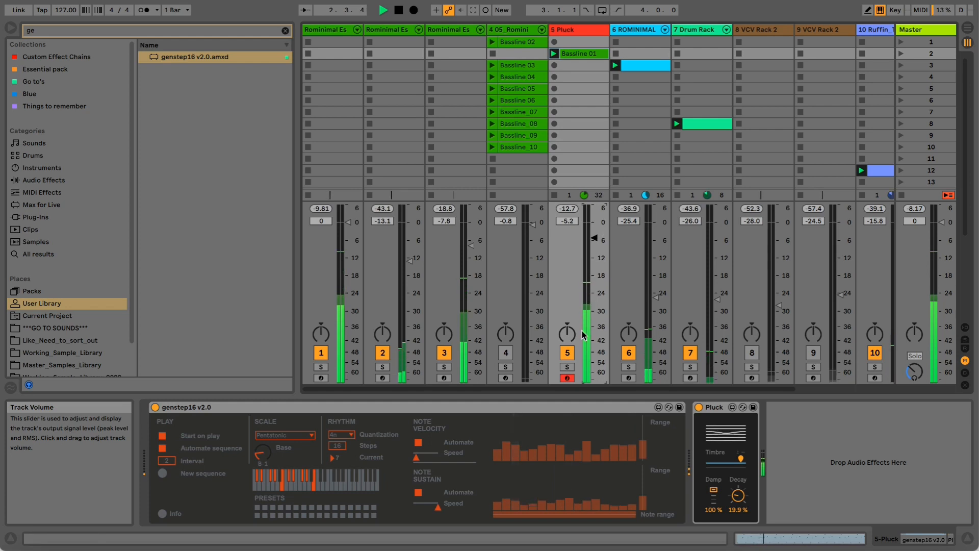
# Step: Solo track 5, and switch the genstep16 v2.0 sequencer off and back on to hear the clip alone
pyautogui.click(567, 367)
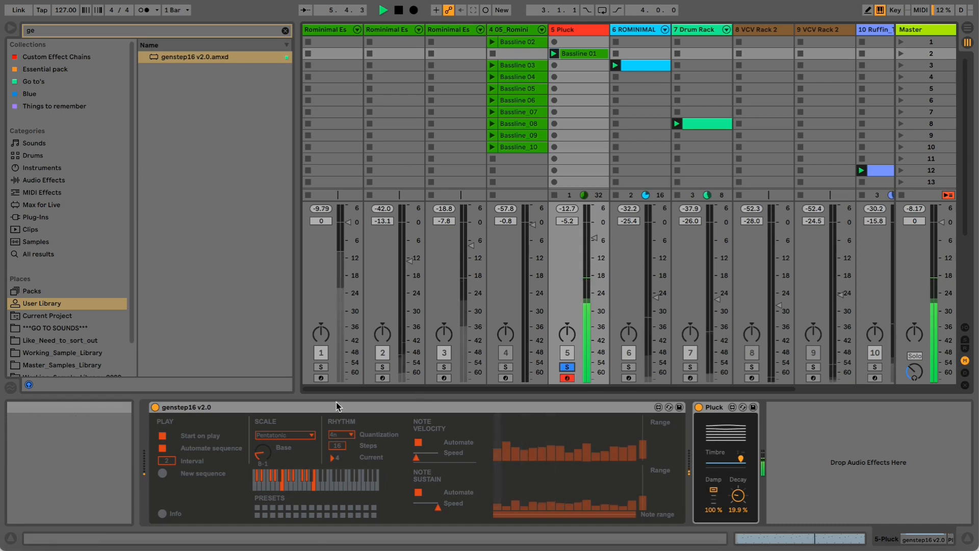
pyautogui.click(156, 408)
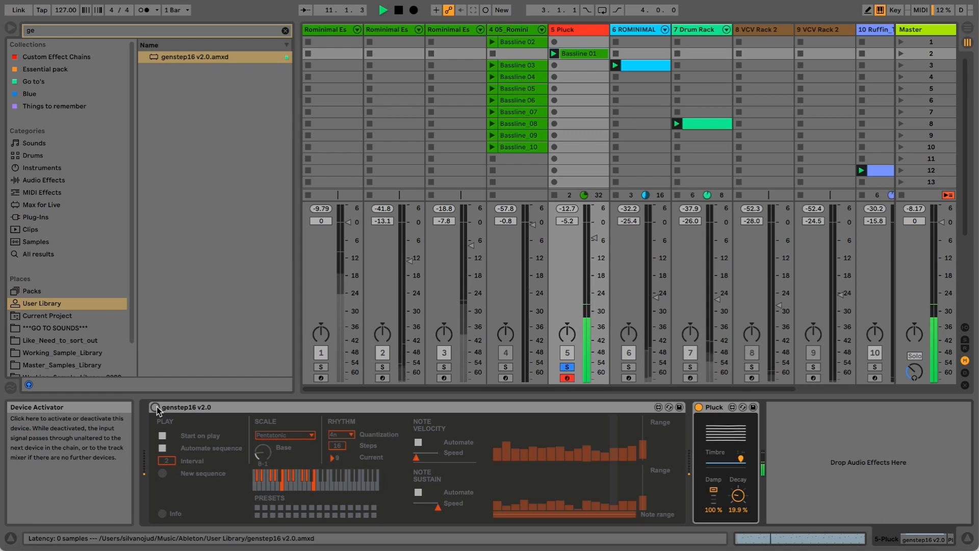
pyautogui.click(155, 407)
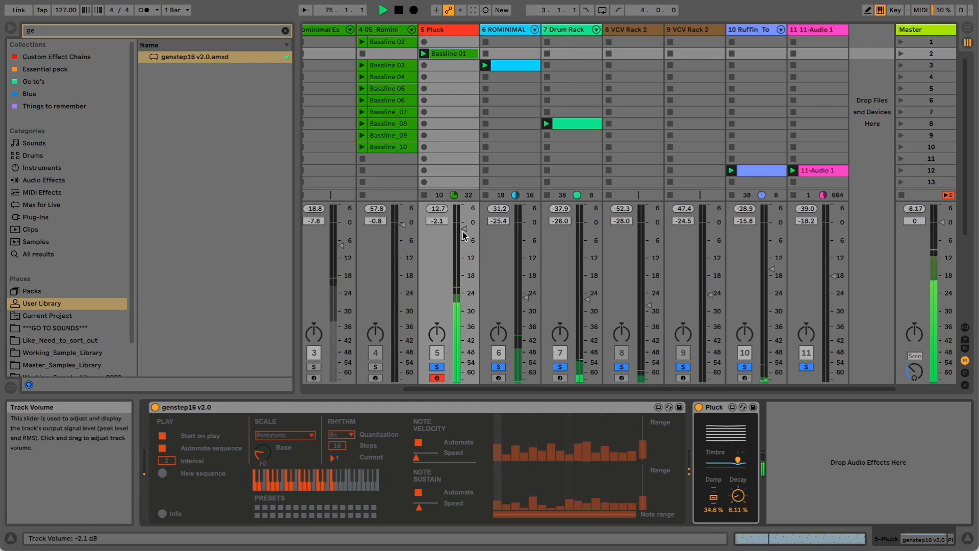
# Step: Lower track 5's volume to -7.6 dB
pyautogui.moveTo(464, 228); pyautogui.dragTo(464, 245)
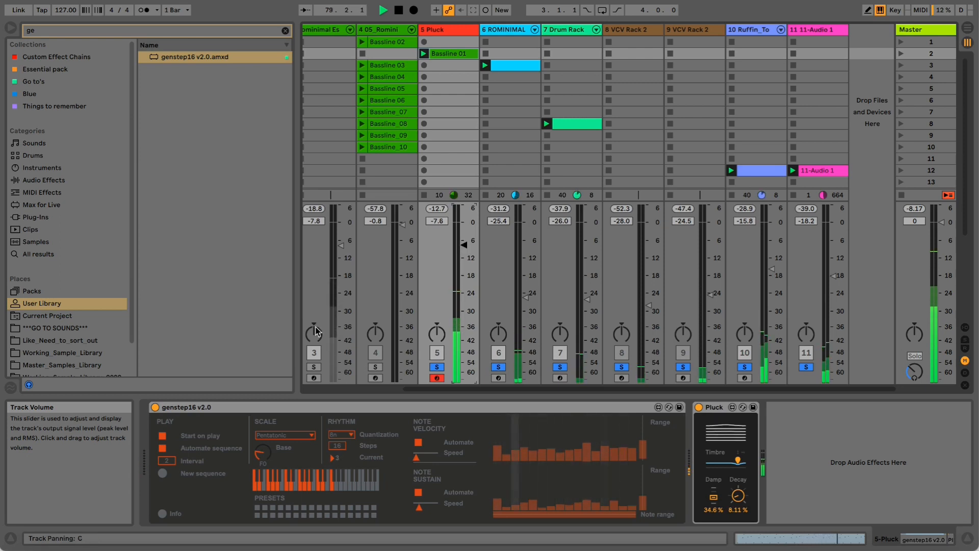
pyautogui.click(259, 452)
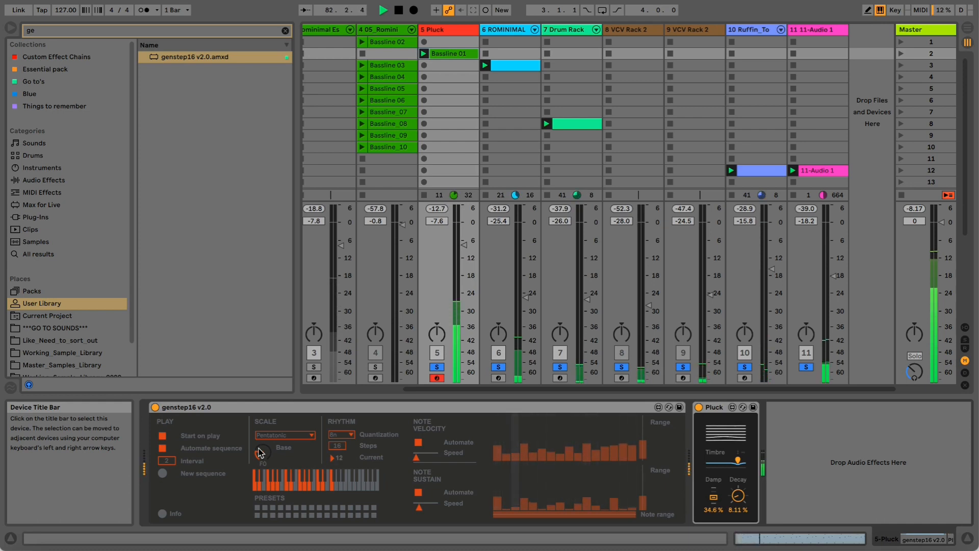
pyautogui.press('XF86AudioRaiseVolume')
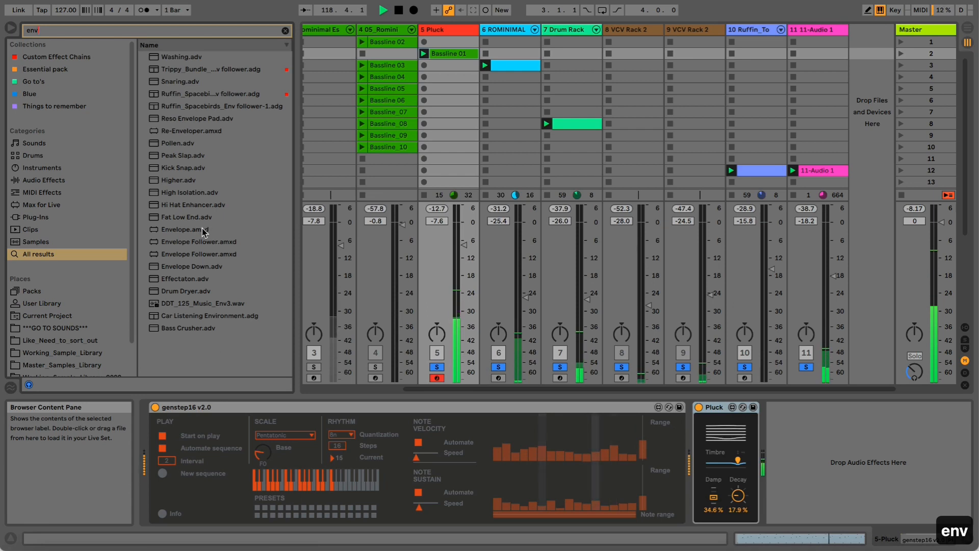
# Step: Add Envelope Follower after Pluck and map it to Decay from 0 %, with Gain at 6.0 dB and Fall at 32.3 %
pyautogui.moveTo(203, 243); pyautogui.dragTo(821, 446)
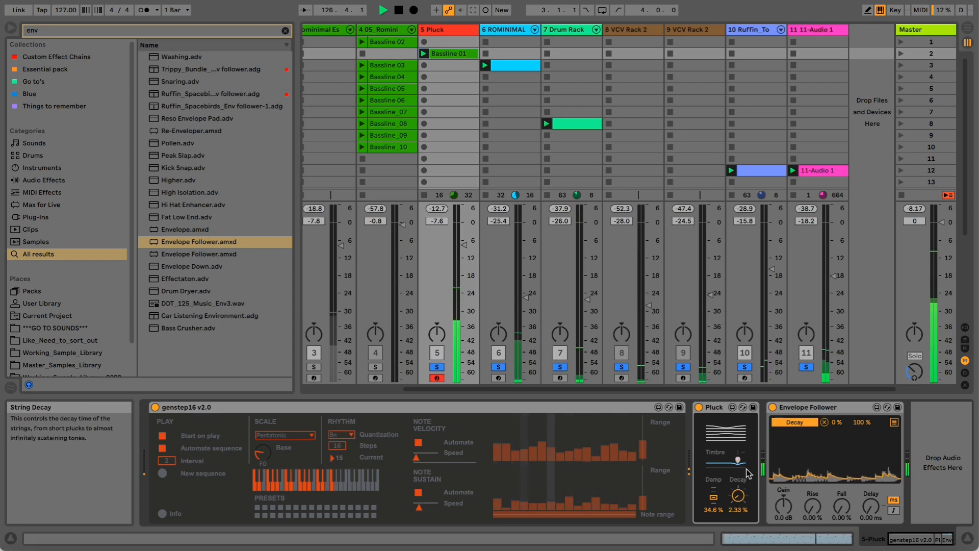
pyautogui.moveTo(783, 506); pyautogui.dragTo(784, 485)
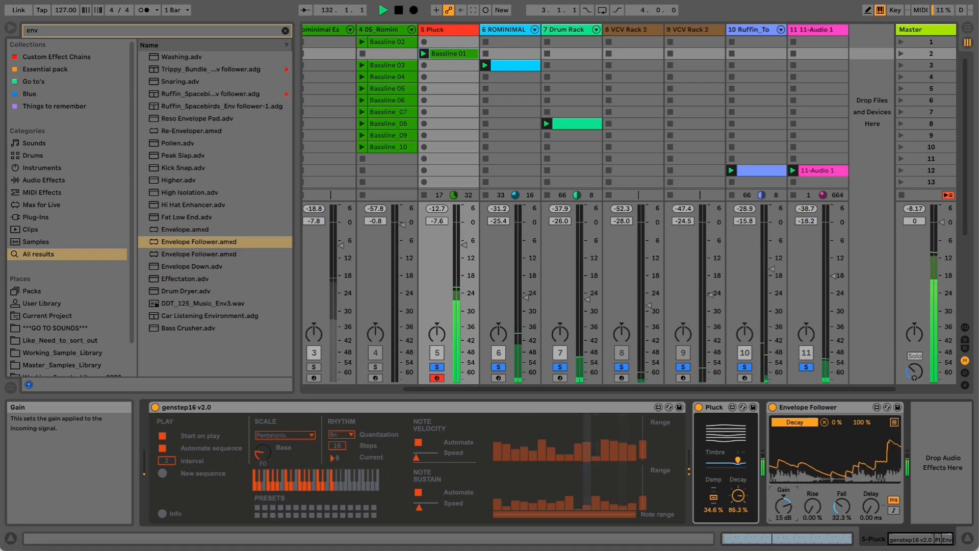
pyautogui.moveTo(783, 506); pyautogui.dragTo(783, 520)
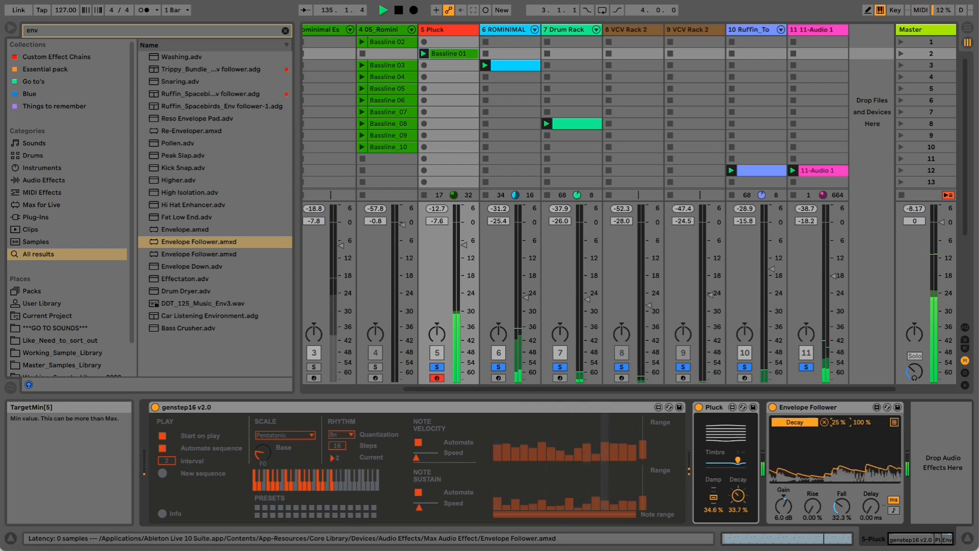
pyautogui.moveTo(836, 430); pyautogui.dragTo(811, 463)
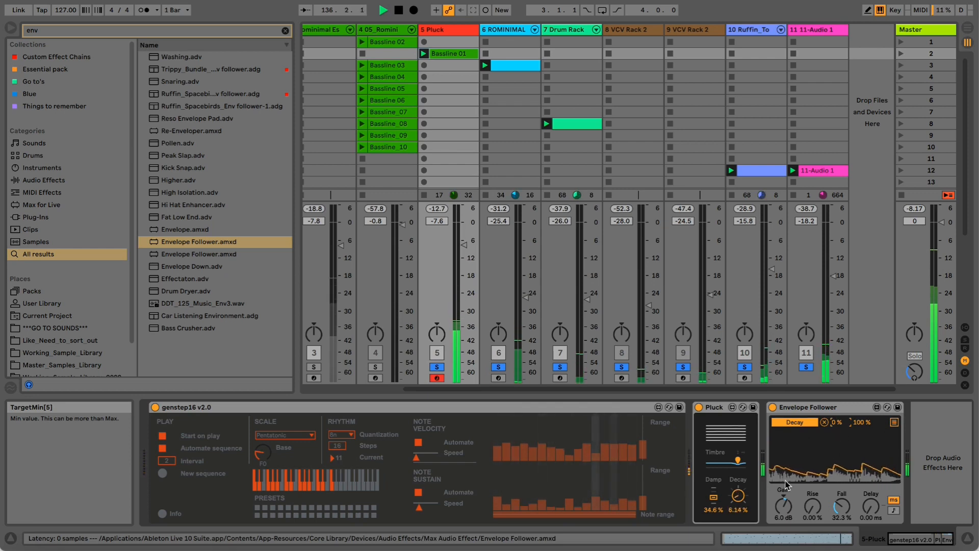
# Step: Show Envelope Follower's multimap list, and try to map its second target to Pluck's Timbre
pyautogui.click(894, 422)
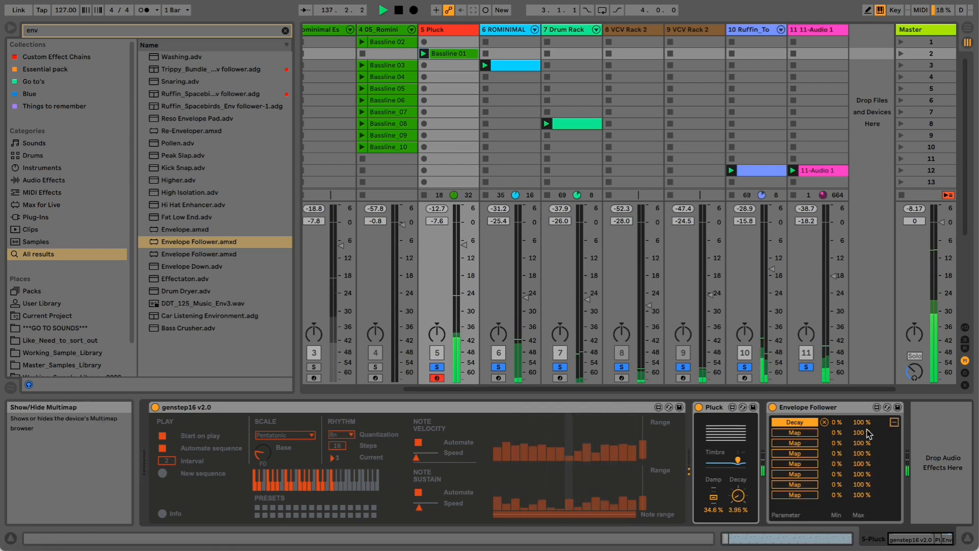
pyautogui.click(795, 432)
pyautogui.click(736, 463)
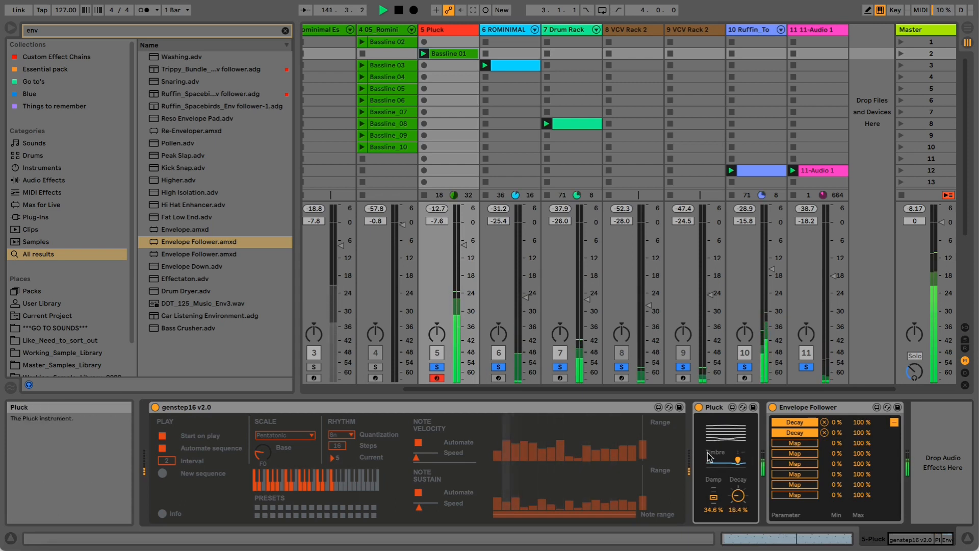
pyautogui.moveTo(738, 462)
pyautogui.mouseDown()
pyautogui.moveTo(719, 462)
pyautogui.moveTo(733, 459)
pyautogui.mouseUp()
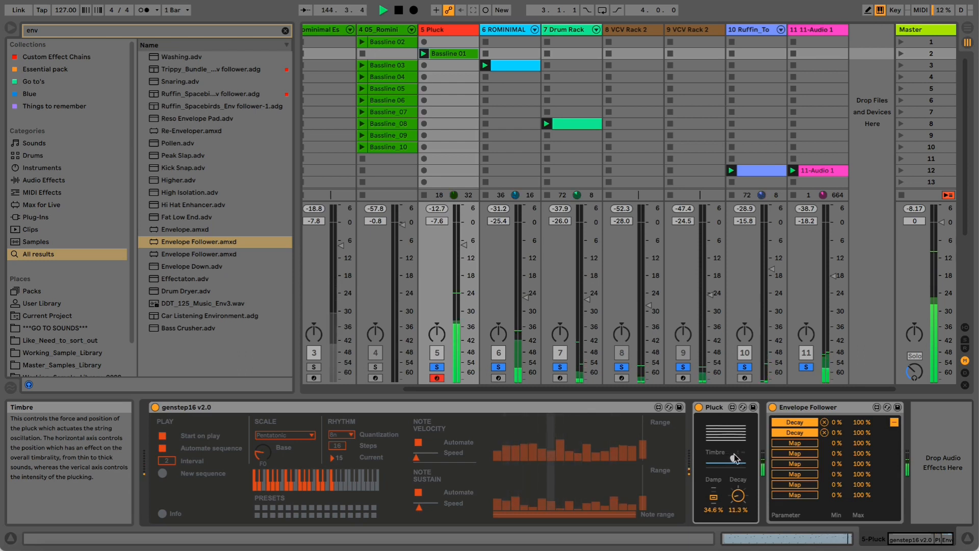
# Step: Group Pluck into an Instrument Rack and show the rack's macro controls
pyautogui.click(720, 411)
pyautogui.press('super+g')
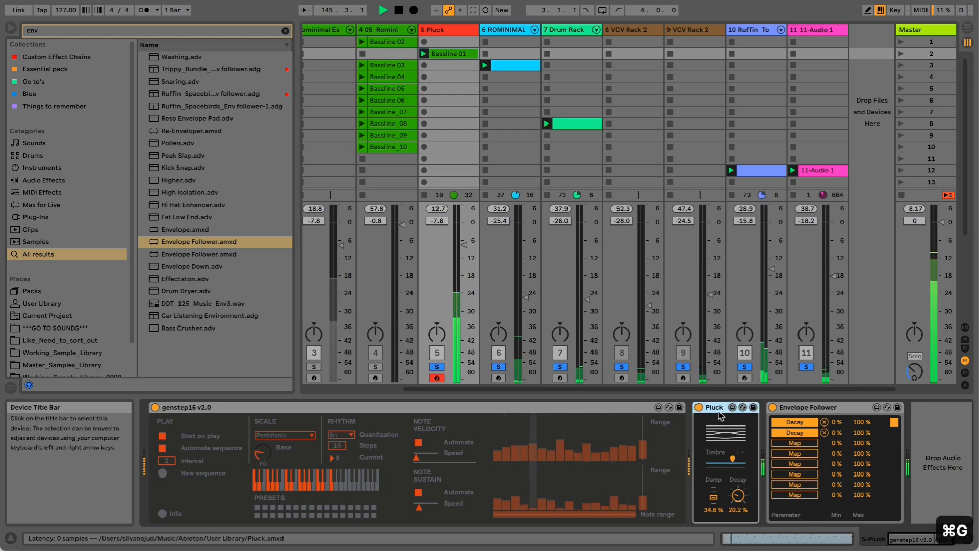
pyautogui.click(699, 420)
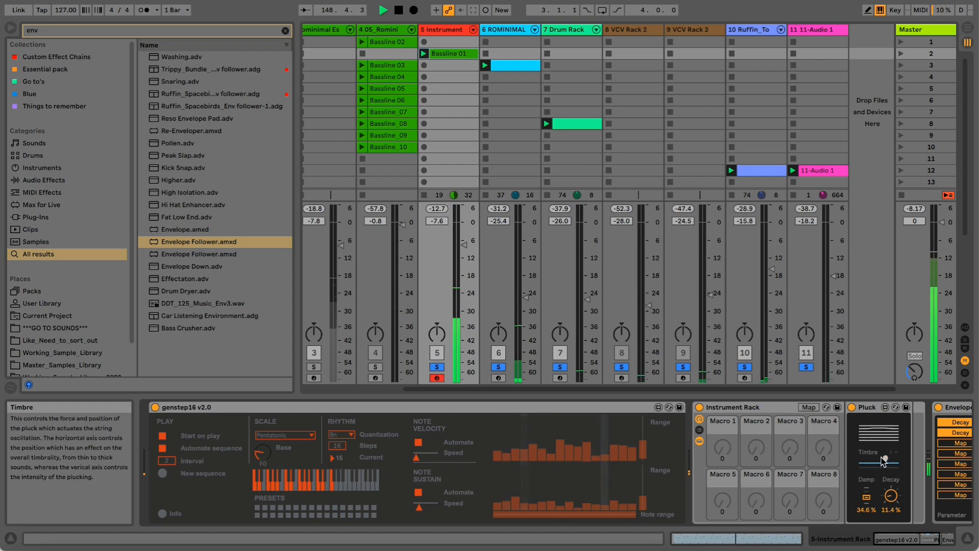
# Step: Map Pluck's Timbre intensity to the rack's Macro 1 and turn the macro down to 0.00 %
pyautogui.click(811, 407)
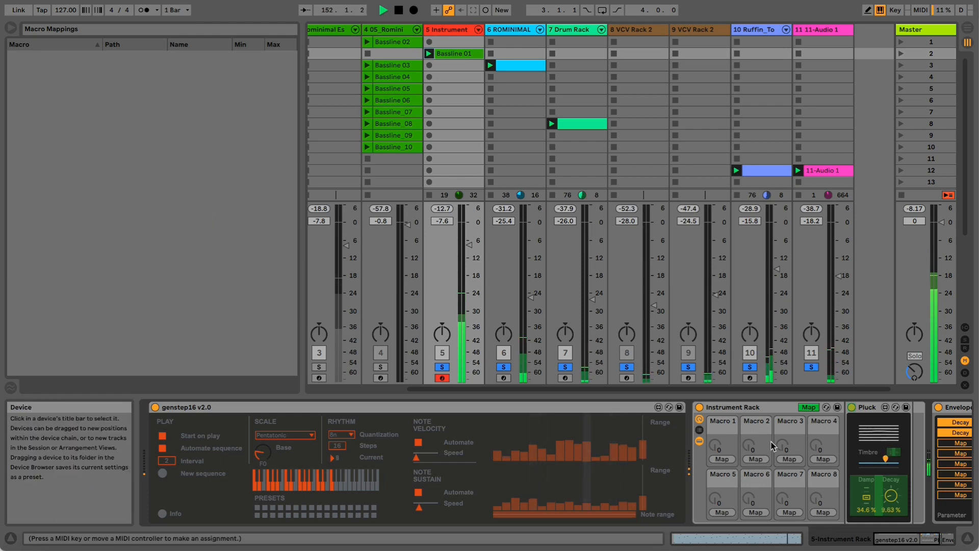
pyautogui.click(893, 455)
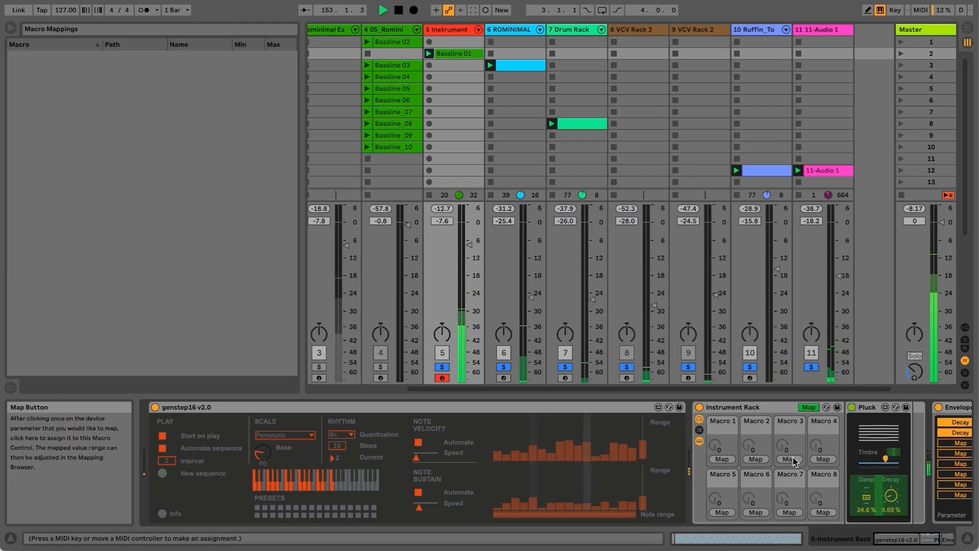
pyautogui.click(722, 458)
pyautogui.moveTo(724, 453); pyautogui.dragTo(725, 471)
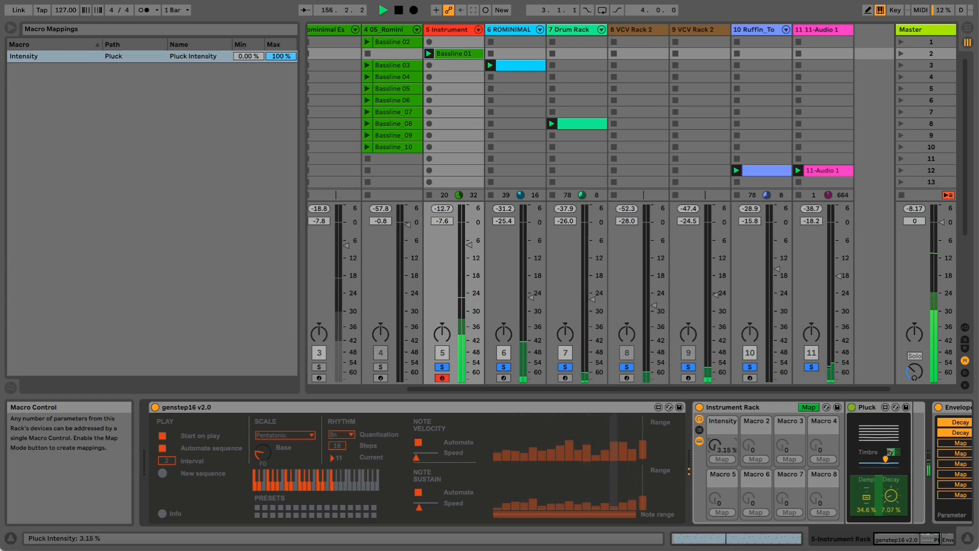
# Step: Map Pluck's Timbre position to the rack's Macro 2, sweep the macro up to 100 % and bring it down to 0.00 %
pyautogui.click(811, 408)
pyautogui.hotkey('ctrl', 'm')
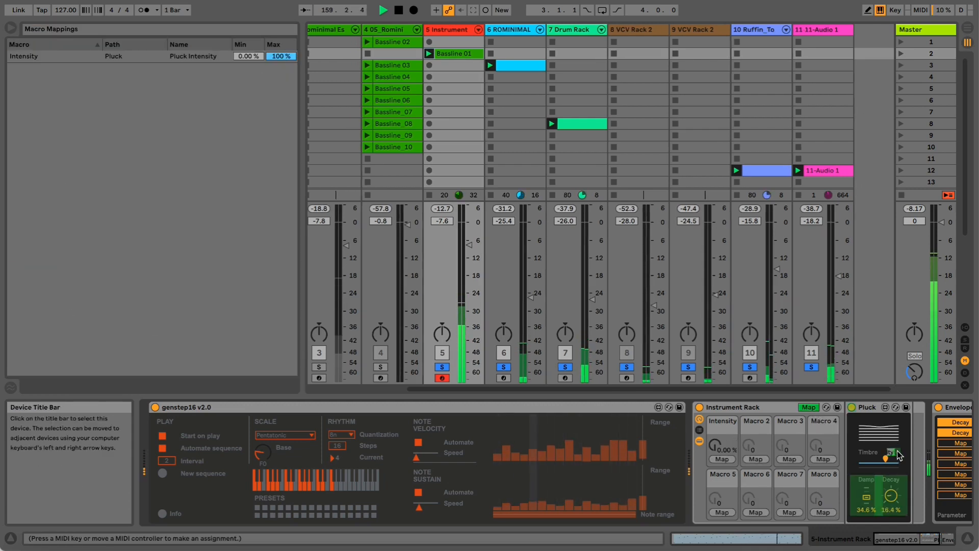
pyautogui.rightClick(899, 455)
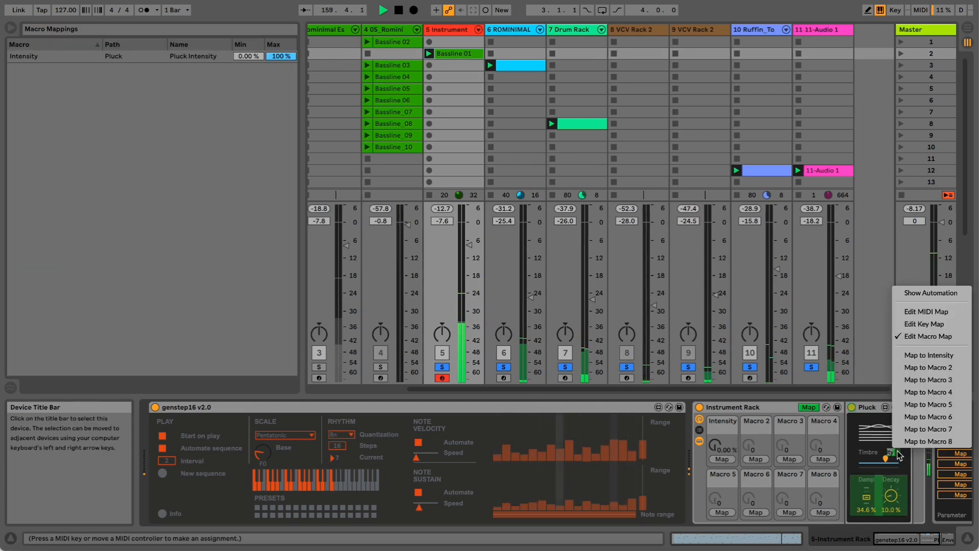
pyautogui.click(906, 369)
pyautogui.click(809, 407)
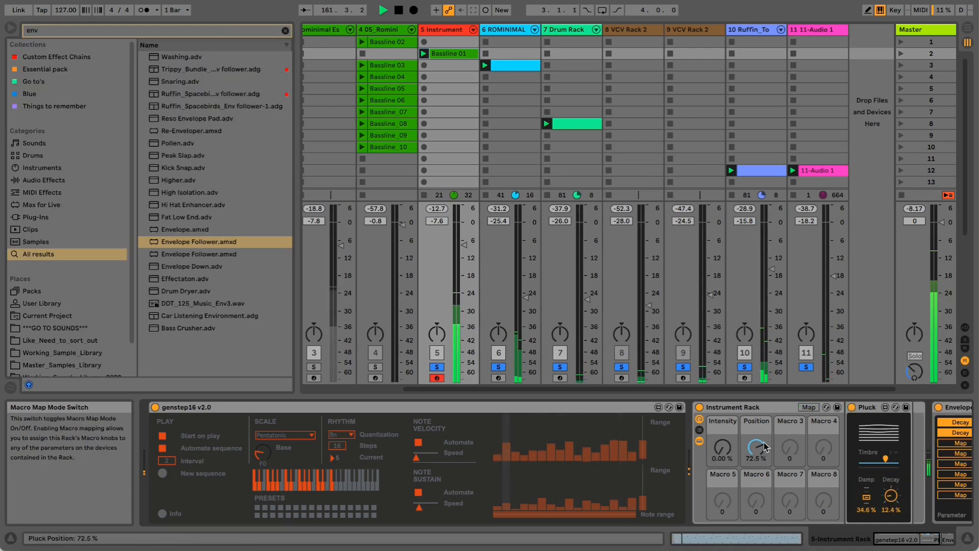
pyautogui.moveTo(765, 447); pyautogui.dragTo(765, 426)
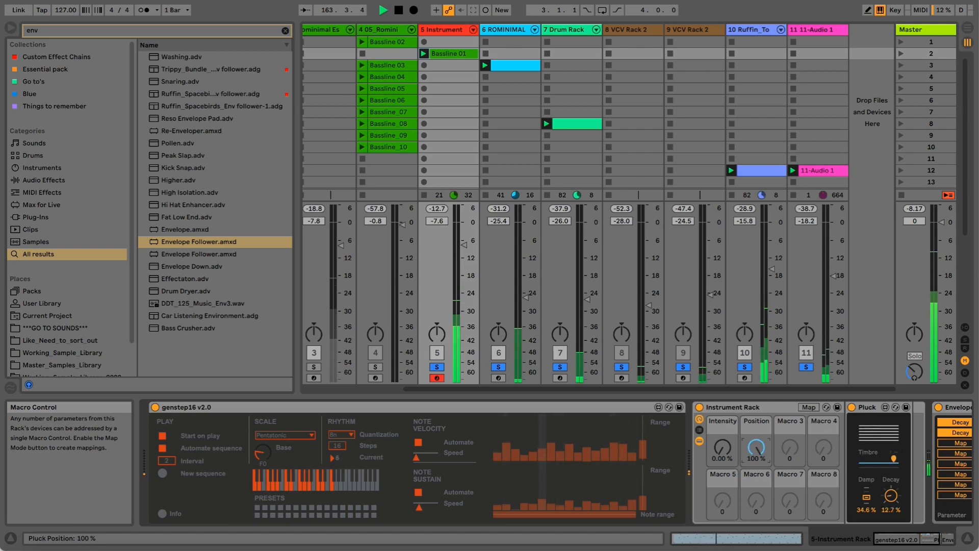
pyautogui.moveTo(756, 447); pyautogui.dragTo(768, 464)
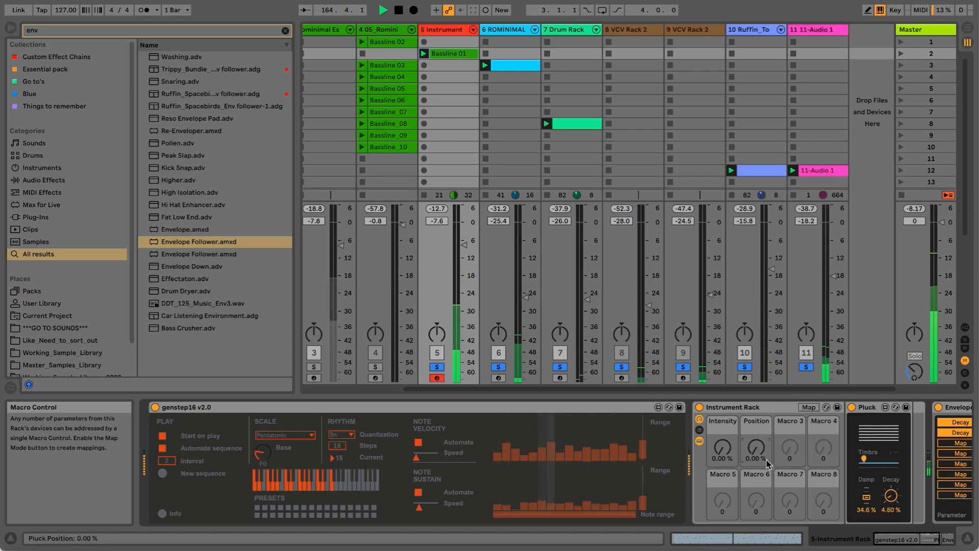
# Step: Map Pluck's Damp to the rack's Macro 3 and its Decay to Macro 4
pyautogui.hscroll(3, 760, 465)
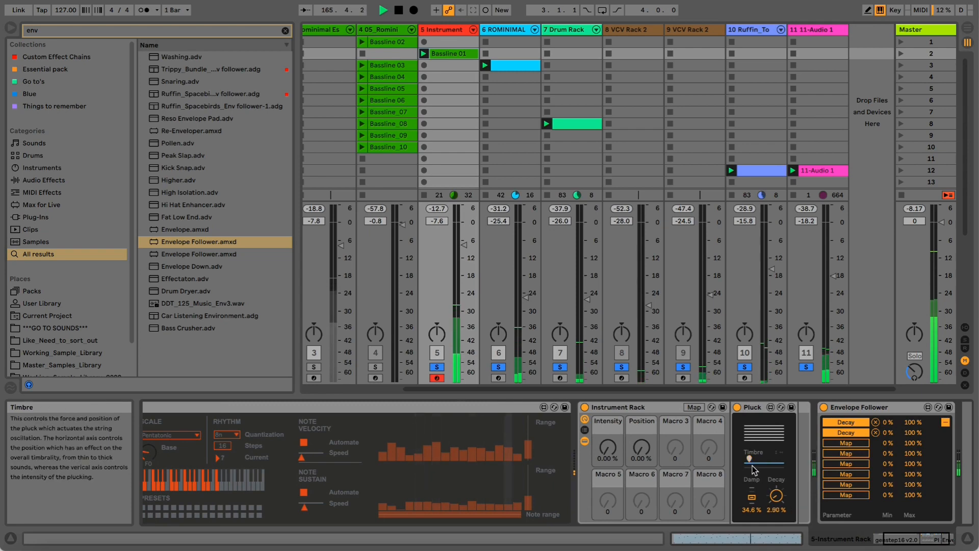
pyautogui.click(694, 407)
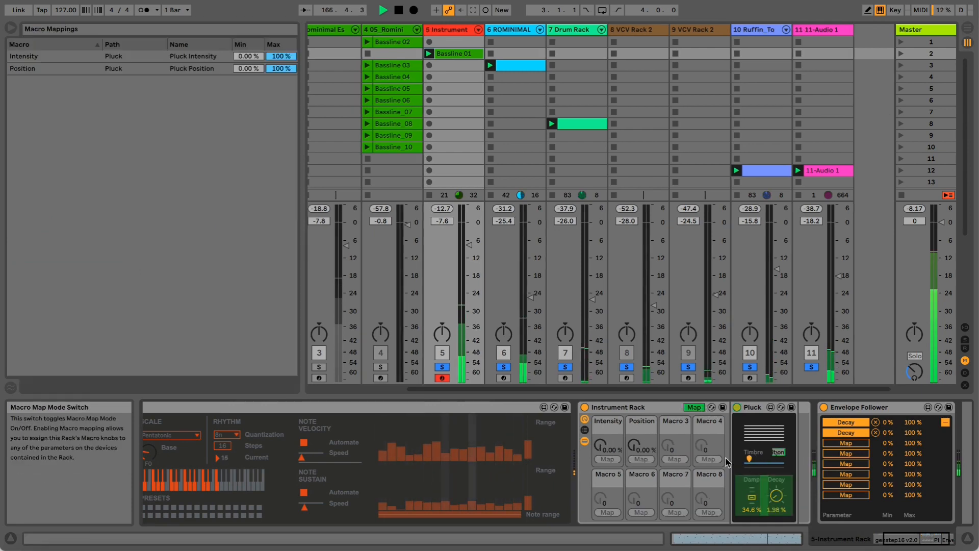
pyautogui.click(752, 500)
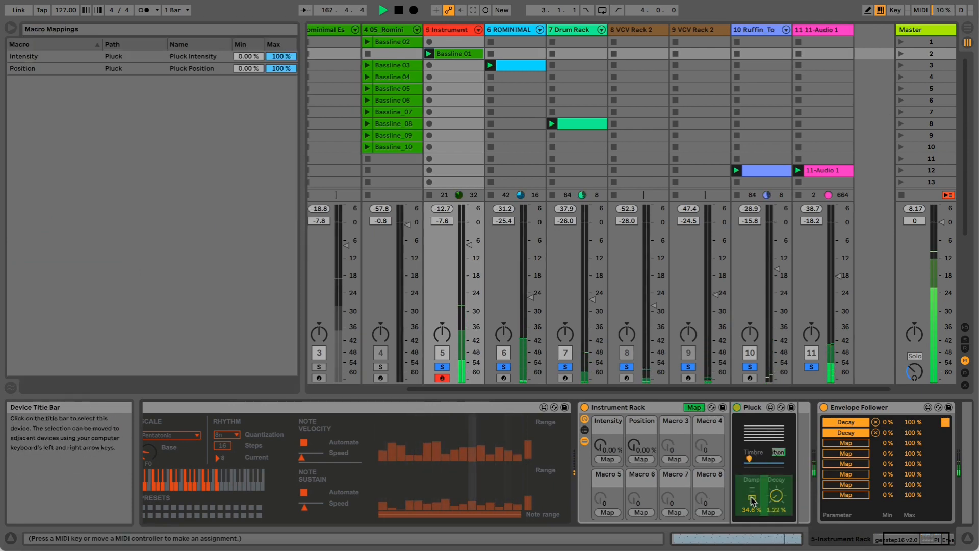
pyautogui.rightClick(751, 500)
pyautogui.click(770, 402)
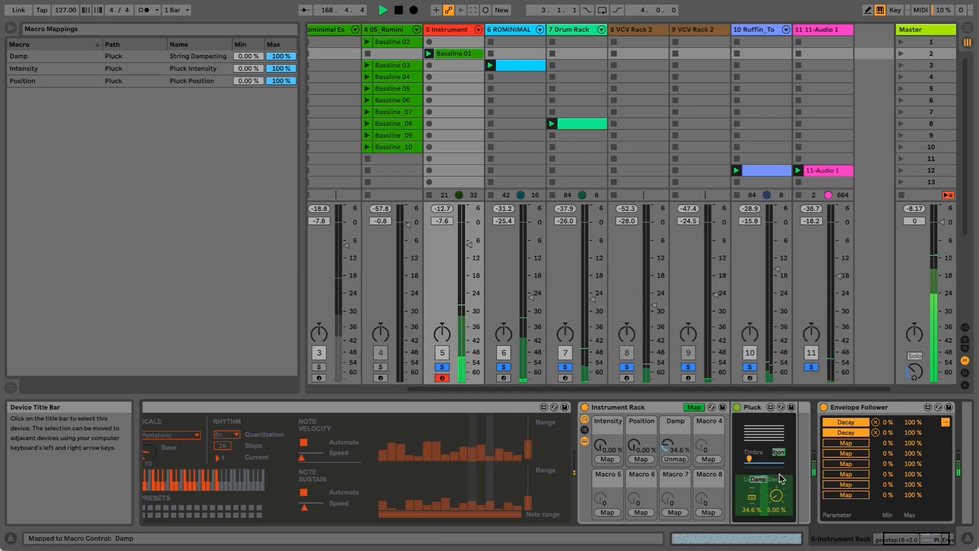
pyautogui.rightClick(779, 480)
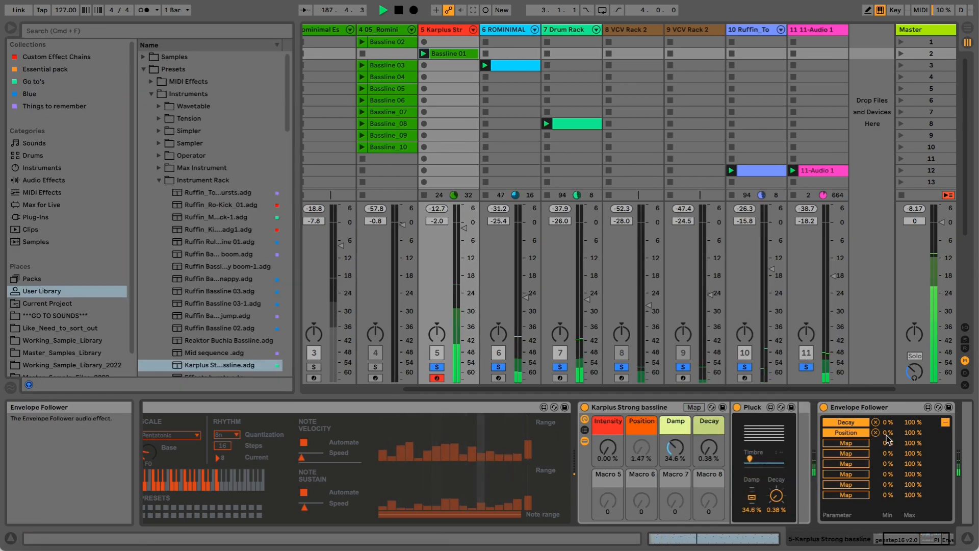
# Step: Set Envelope Follower's Position minimum to 86 % and map its third target to the Intensity macro, ranging from 56 % to 90 %
pyautogui.moveTo(887, 433)
pyautogui.mouseDown()
pyautogui.moveTo(888, 408)
pyautogui.moveTo(886, 429)
pyautogui.mouseUp()
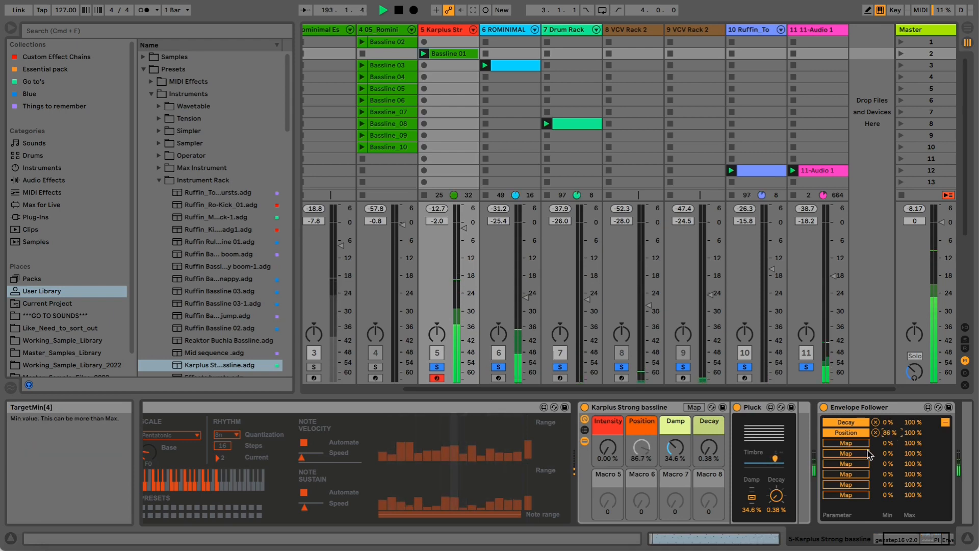
pyautogui.click(834, 443)
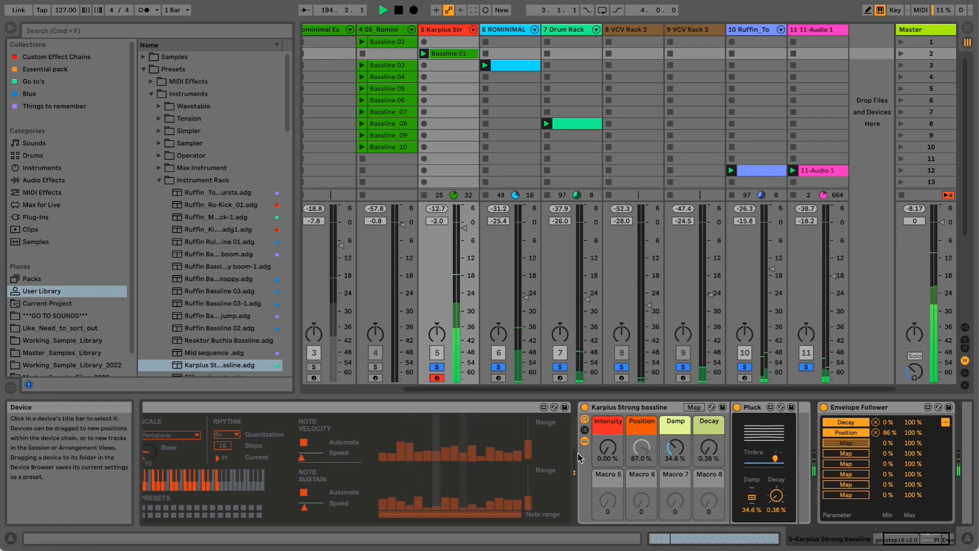
pyautogui.click(614, 454)
pyautogui.moveTo(890, 446); pyautogui.dragTo(890, 403)
pyautogui.moveTo(913, 443)
pyautogui.mouseDown()
pyautogui.moveTo(913, 453)
pyautogui.moveTo(890, 451)
pyautogui.moveTo(912, 444)
pyautogui.mouseUp()
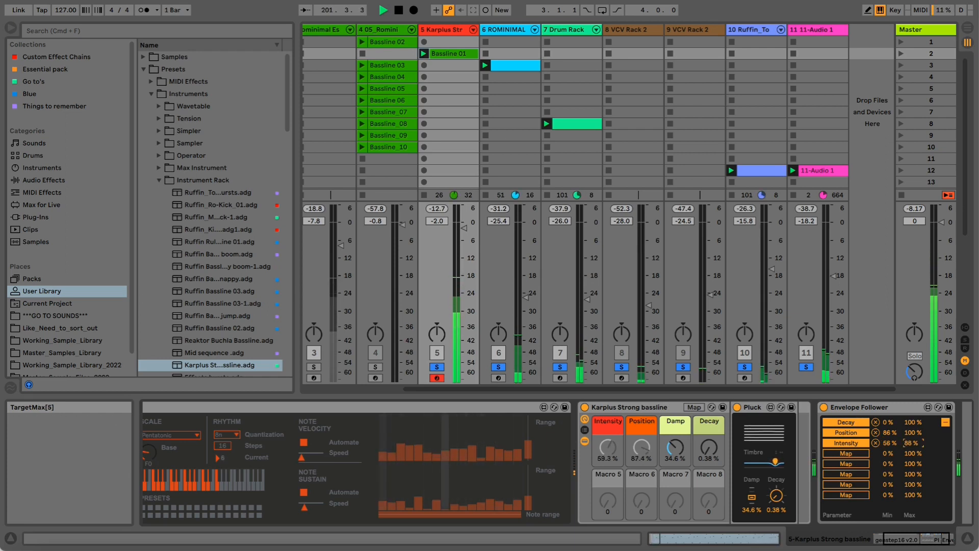
# Step: Map Envelope Follower's fourth target to the rack's Decay macro and set its maximum to 46 %
pyautogui.click(830, 457)
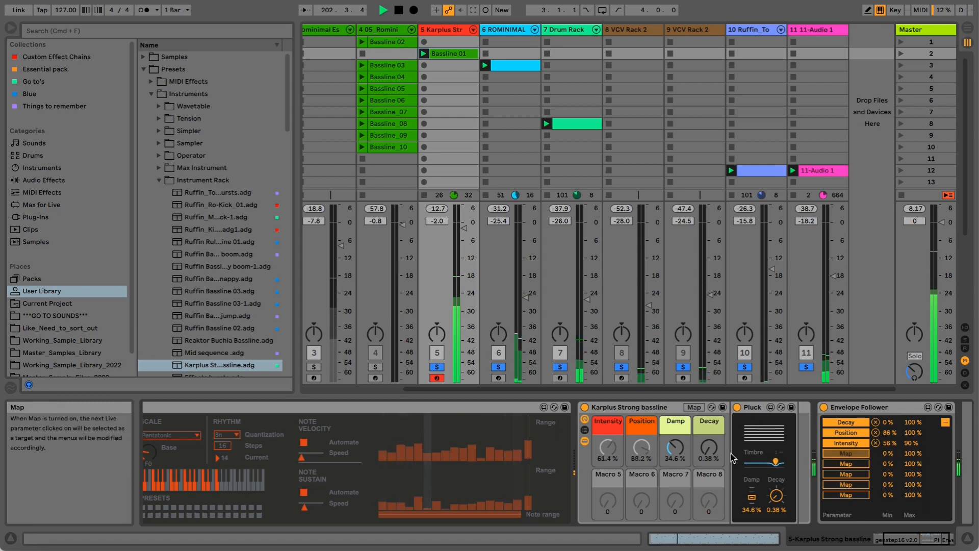
pyautogui.click(708, 447)
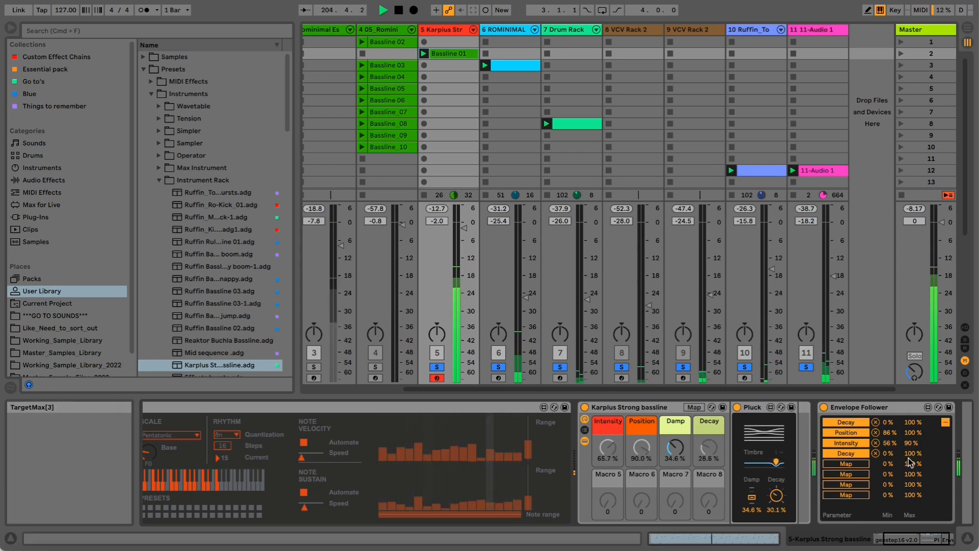
pyautogui.moveTo(912, 453)
pyautogui.mouseDown()
pyautogui.moveTo(912, 488)
pyautogui.moveTo(916, 447)
pyautogui.mouseUp()
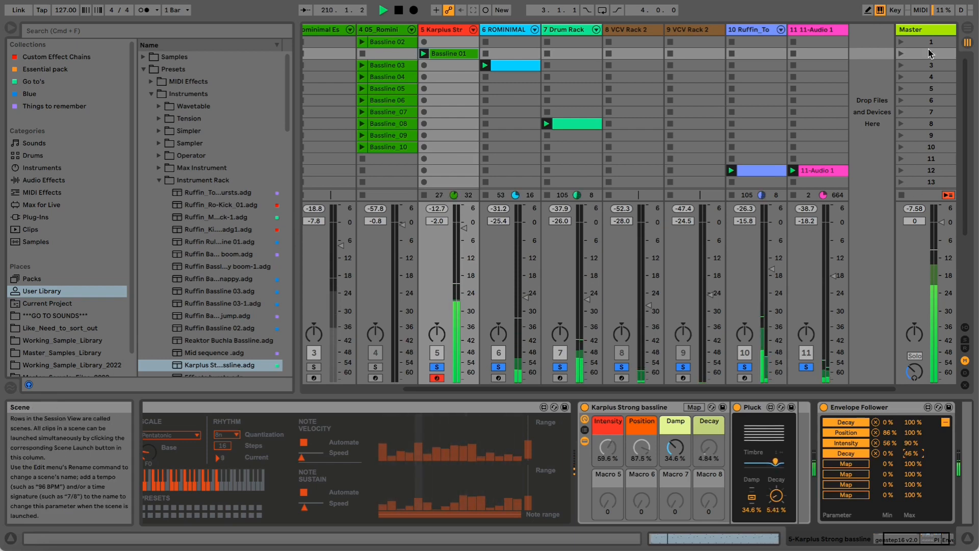
pyautogui.click(904, 239)
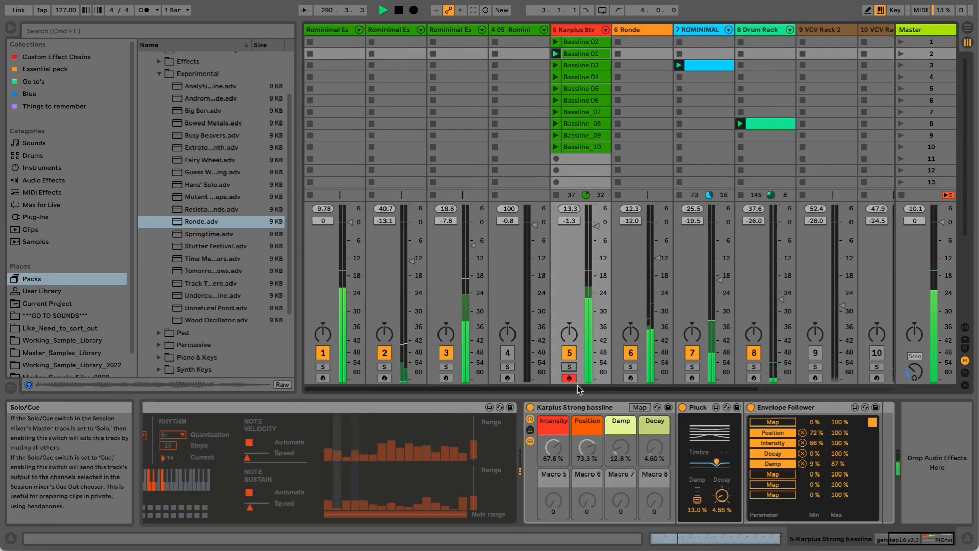
# Step: Activate the two VCV Rack 2 tracks, 9 and 10
pyautogui.moveTo(579, 390); pyautogui.dragTo(655, 390)
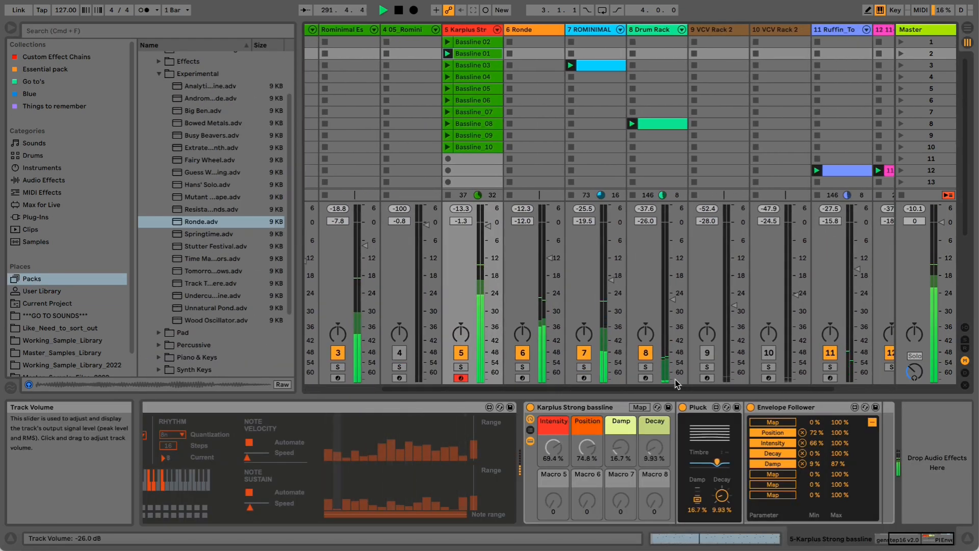
pyautogui.click(708, 353)
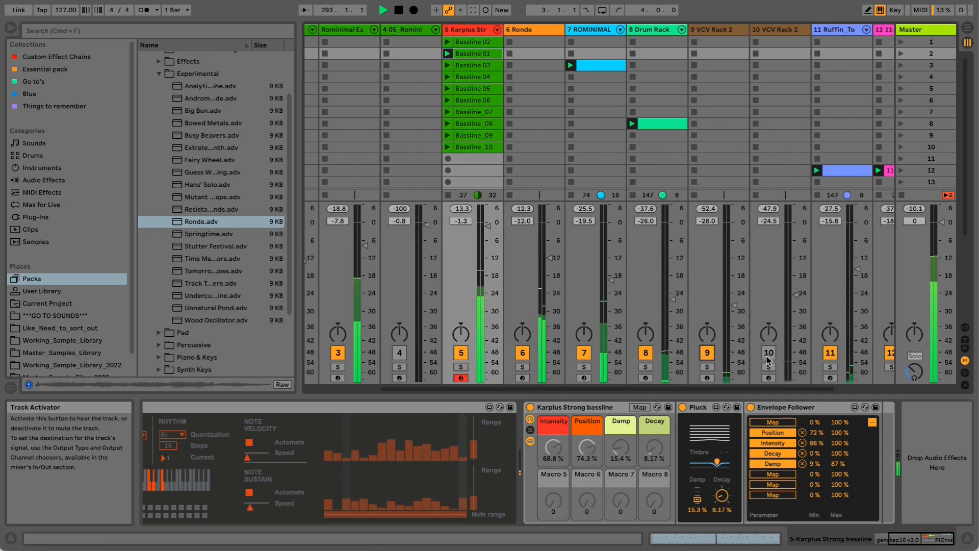
pyautogui.click(769, 352)
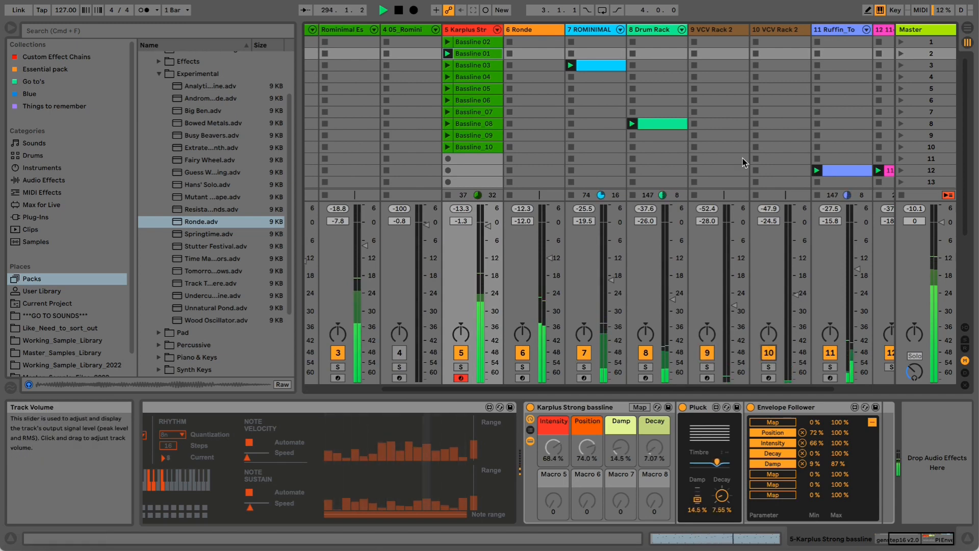
# Step: Lower the volumes of both VCV Rack 2 tracks together, to -32.7 dB on the first and -29.2 dB on the second
pyautogui.click(716, 29)
pyautogui.keyDown('shift'); pyautogui.click(765, 31); pyautogui.keyUp('shift')
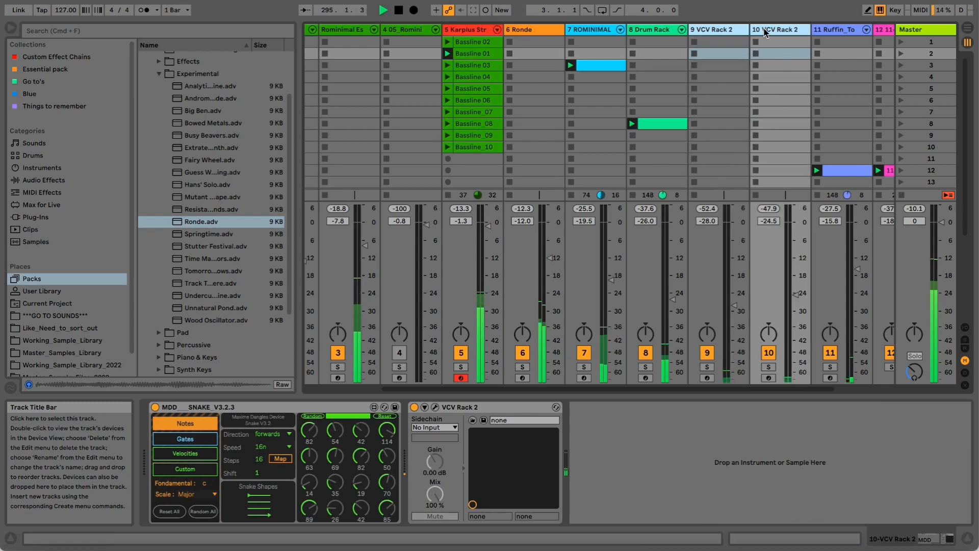
pyautogui.moveTo(796, 294); pyautogui.dragTo(796, 311)
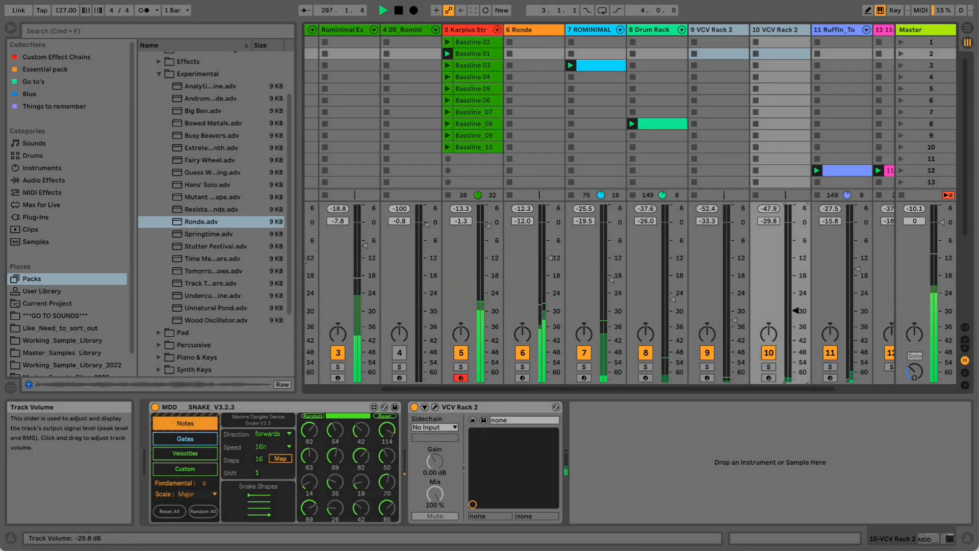
pyautogui.moveTo(796, 311); pyautogui.dragTo(794, 309)
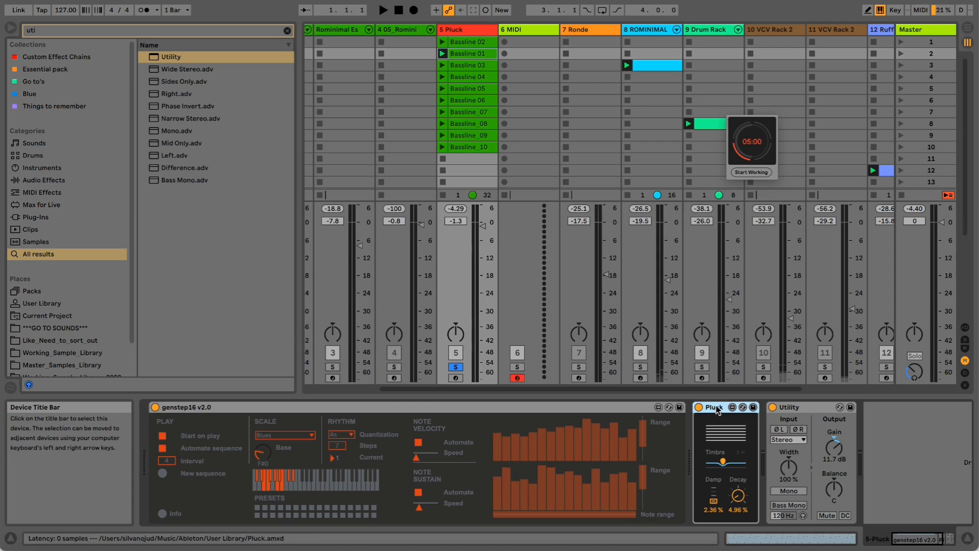
# Step: Set the work time of the Master track's Pomodoro device to 30 minutes and start the timer
pyautogui.click(397, 408)
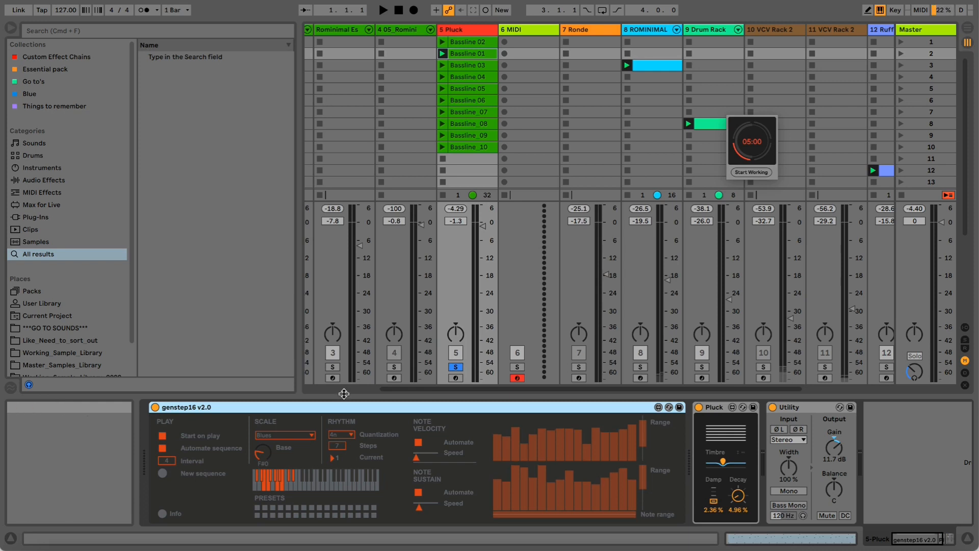
pyautogui.click(945, 47)
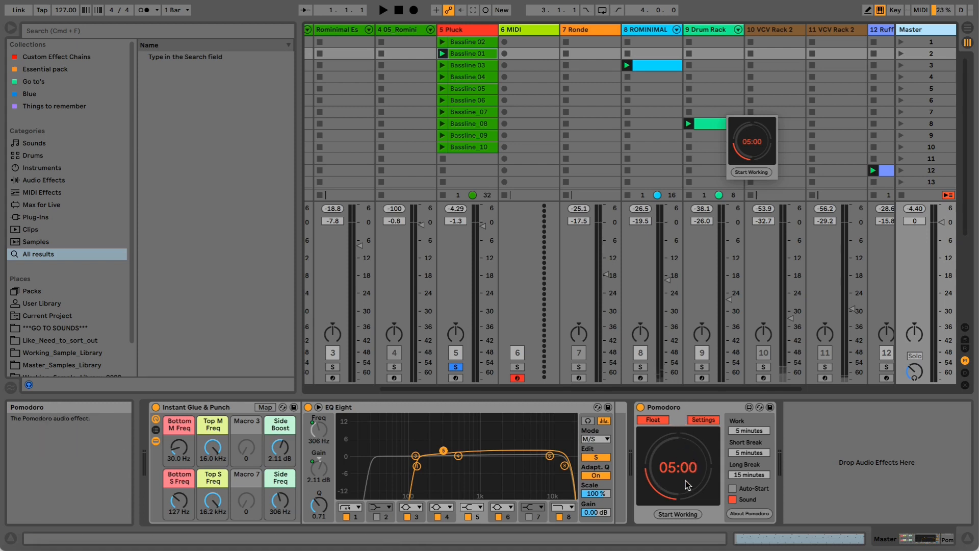
pyautogui.click(717, 410)
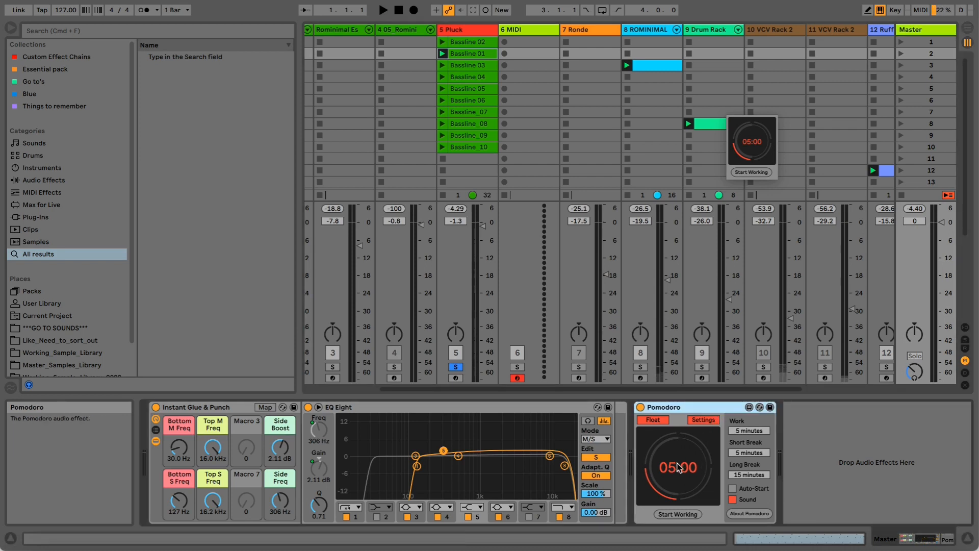
pyautogui.click(745, 432)
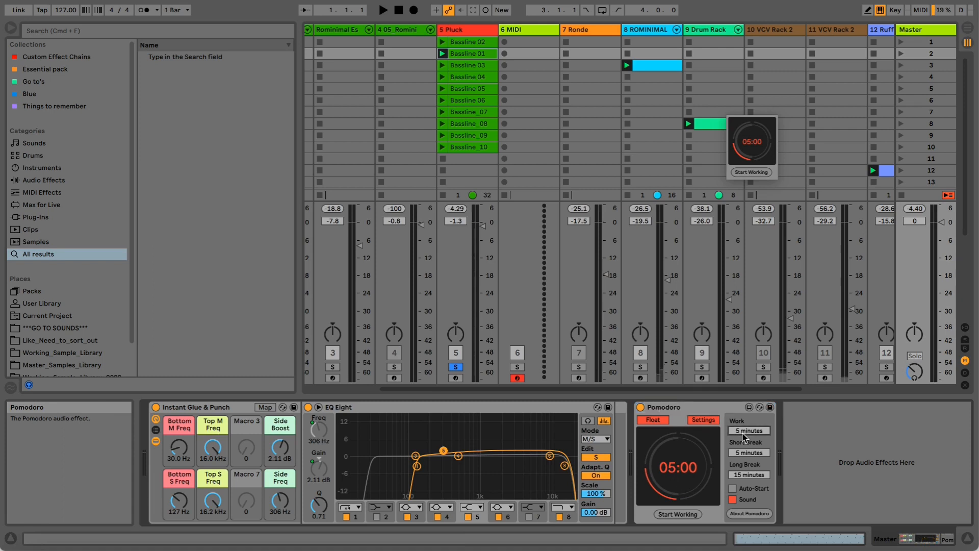
pyautogui.write('30')
pyautogui.press('Return')
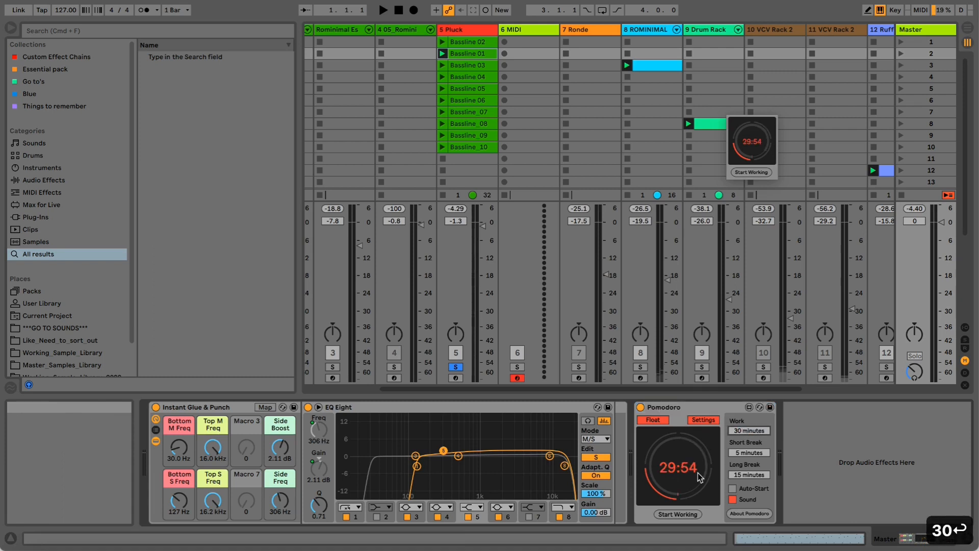
pyautogui.click(692, 515)
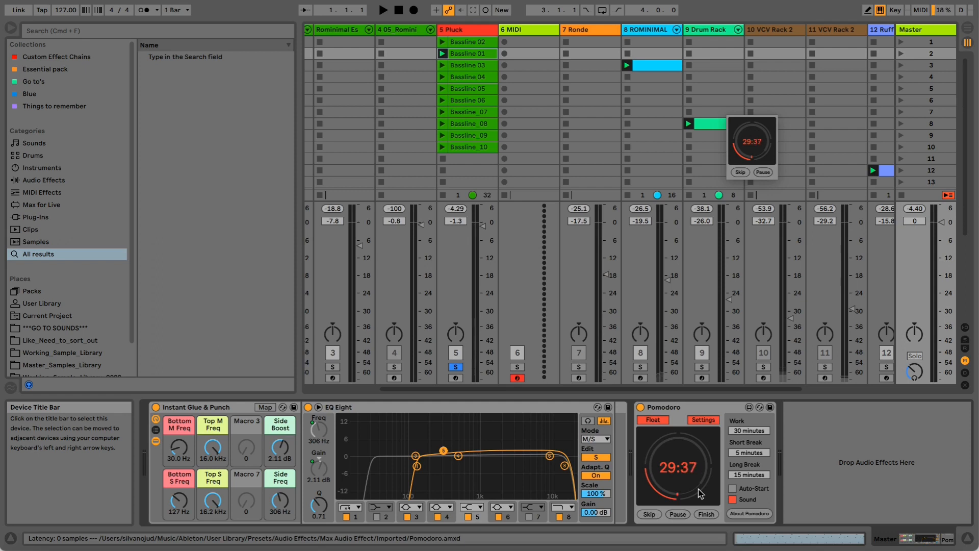
# Step: Review the Pomodoro device on the Master track and the Pluck and genstep16 devices on the Pluck track
pyautogui.click(673, 411)
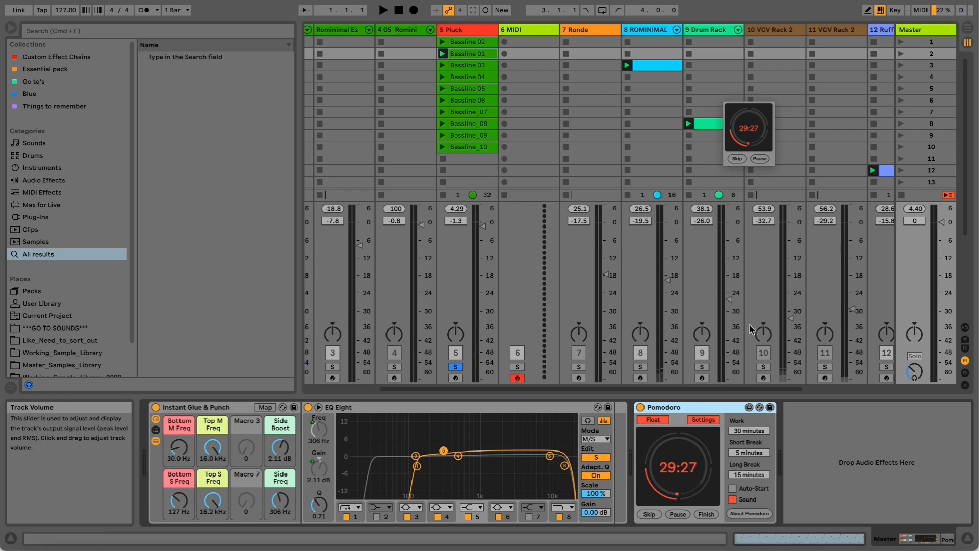
pyautogui.click(454, 29)
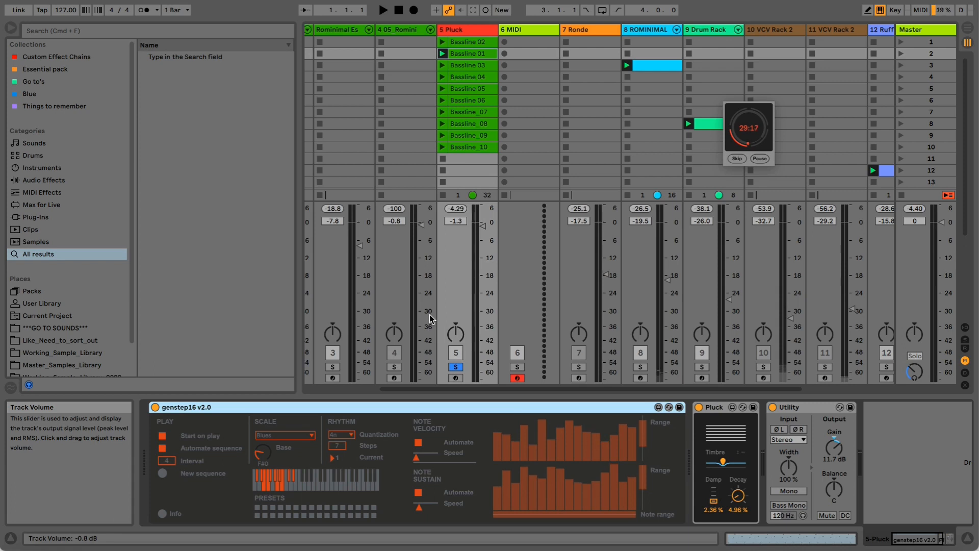
pyautogui.click(727, 439)
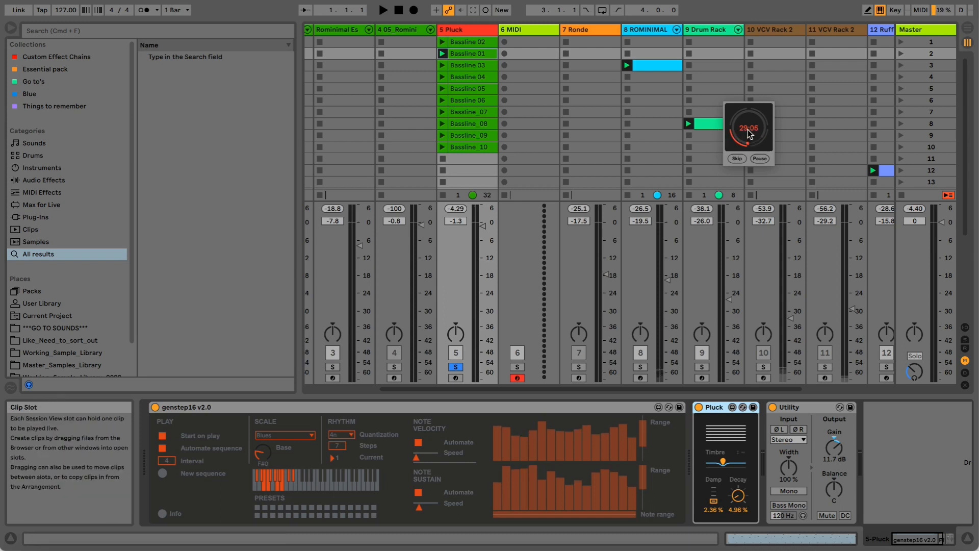
pyautogui.click(634, 408)
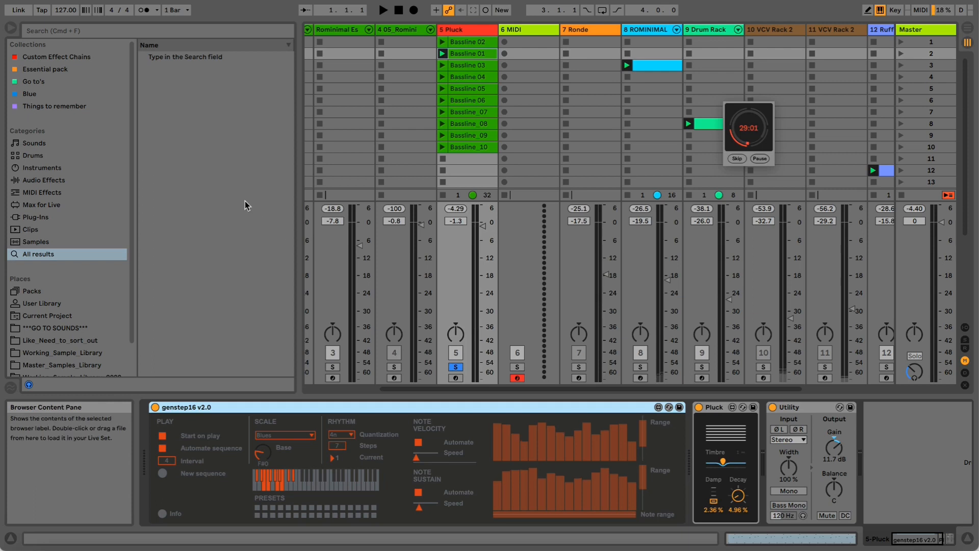